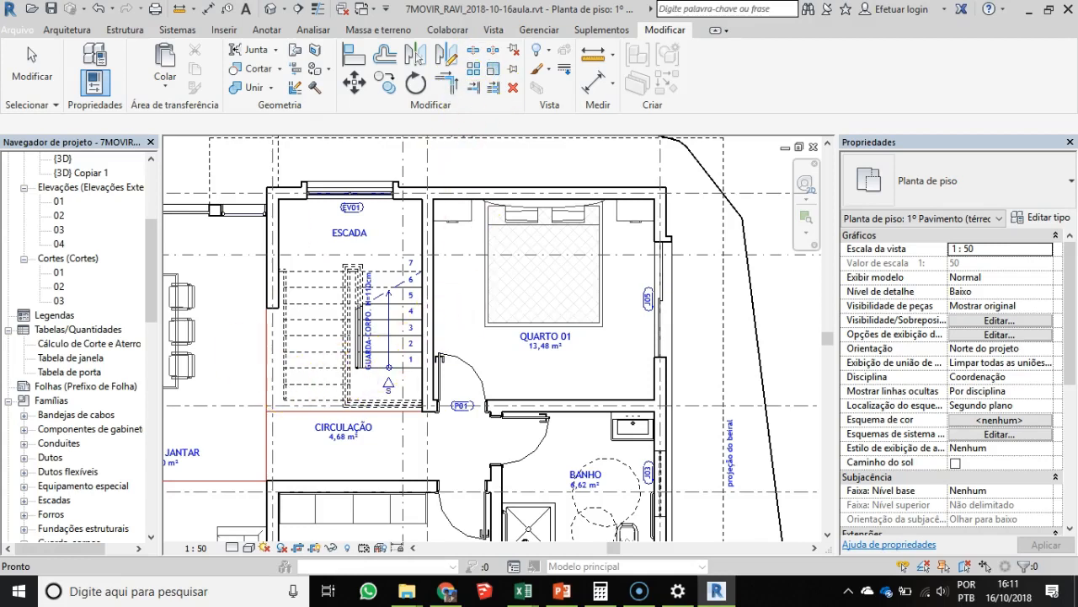
Create a new component schedule for the Paredes category, keeping the name Tabela de parede and the phase Construção nova
left_click(496, 31)
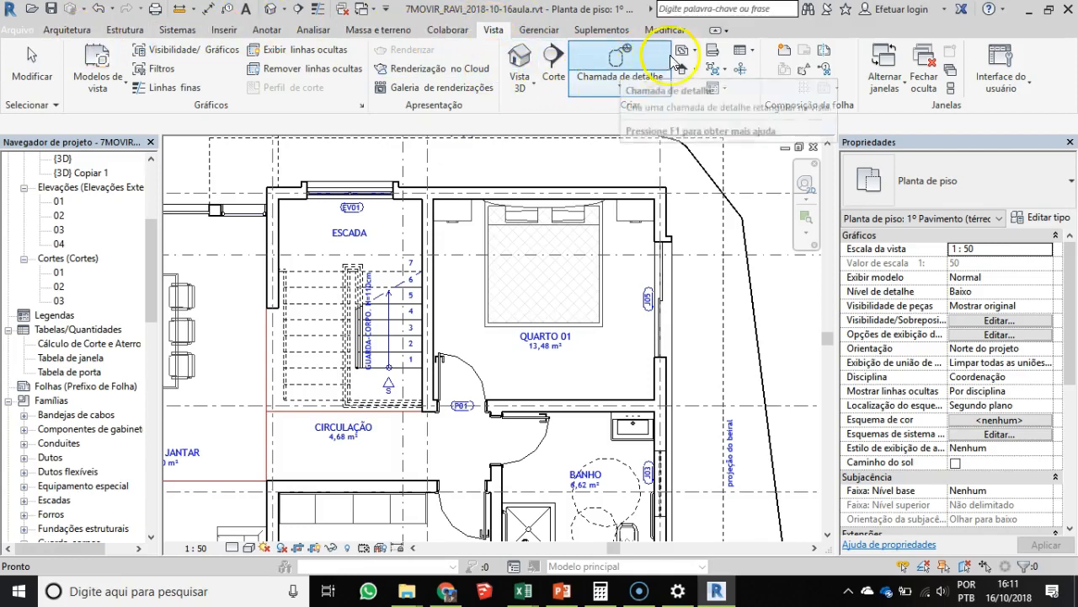
left_click(750, 51)
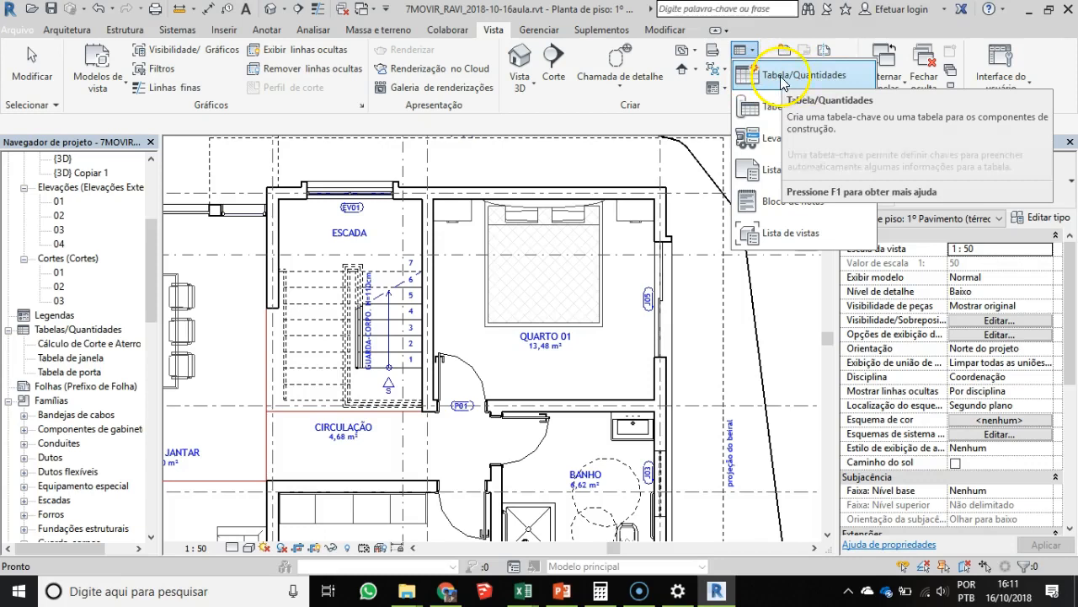
left_click(797, 74)
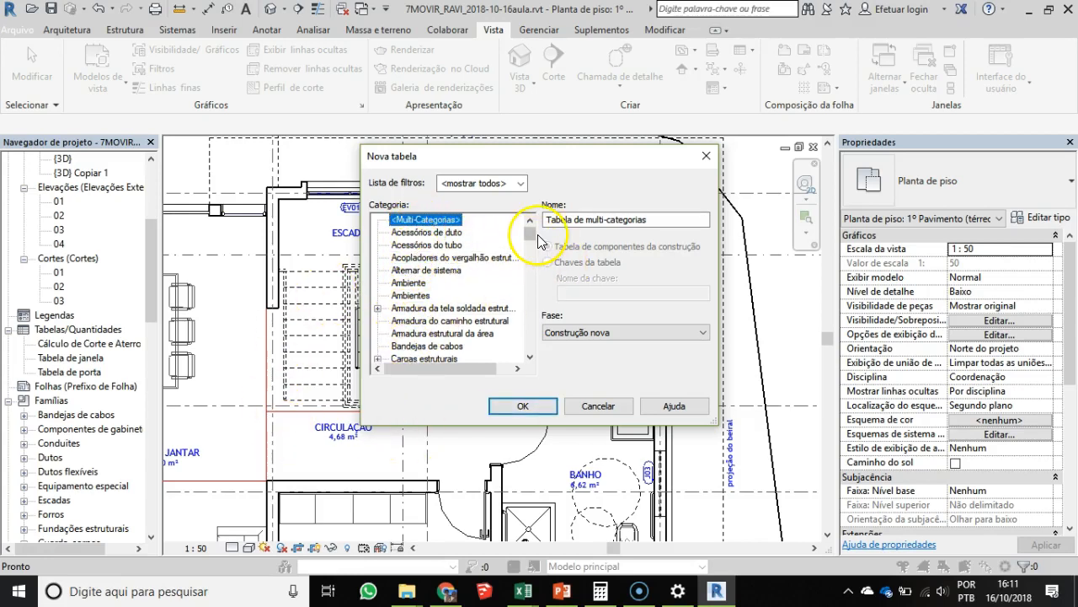
left_click_drag(529, 235, 540, 309)
left_click(402, 283)
left_click(378, 283)
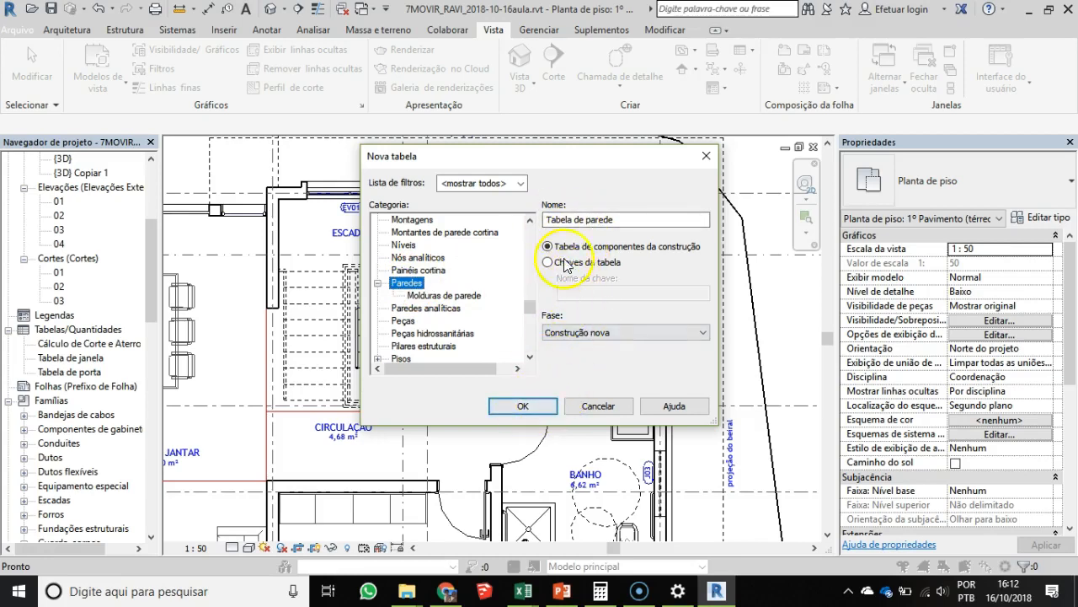
left_click(524, 407)
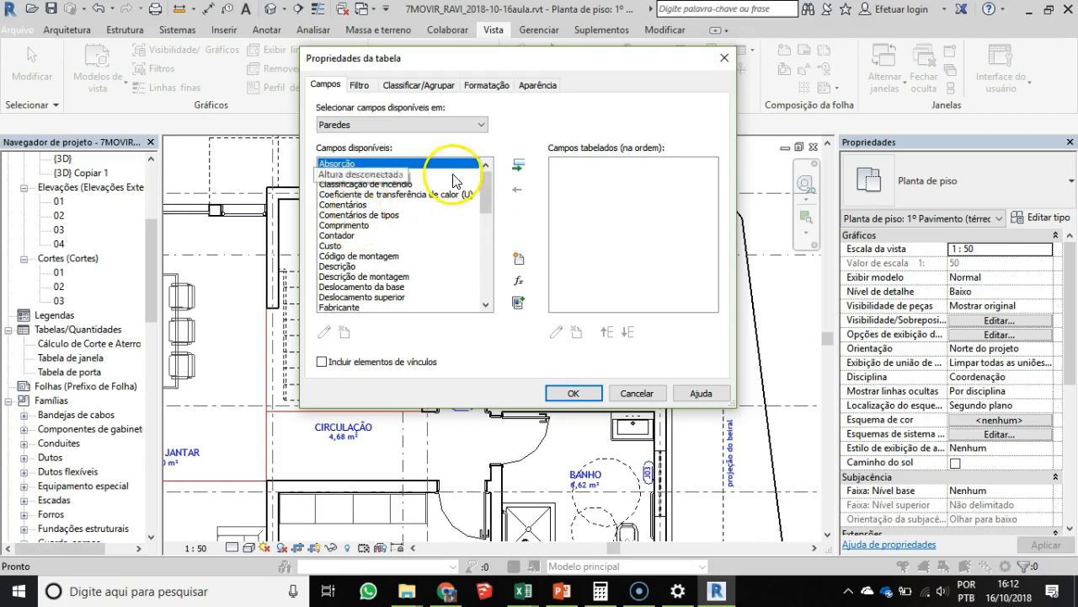
Add the fields Comprimento, Marca de tipo and Altura desconectada to the wall schedule and generate it
left_click(343, 225)
left_click(518, 166)
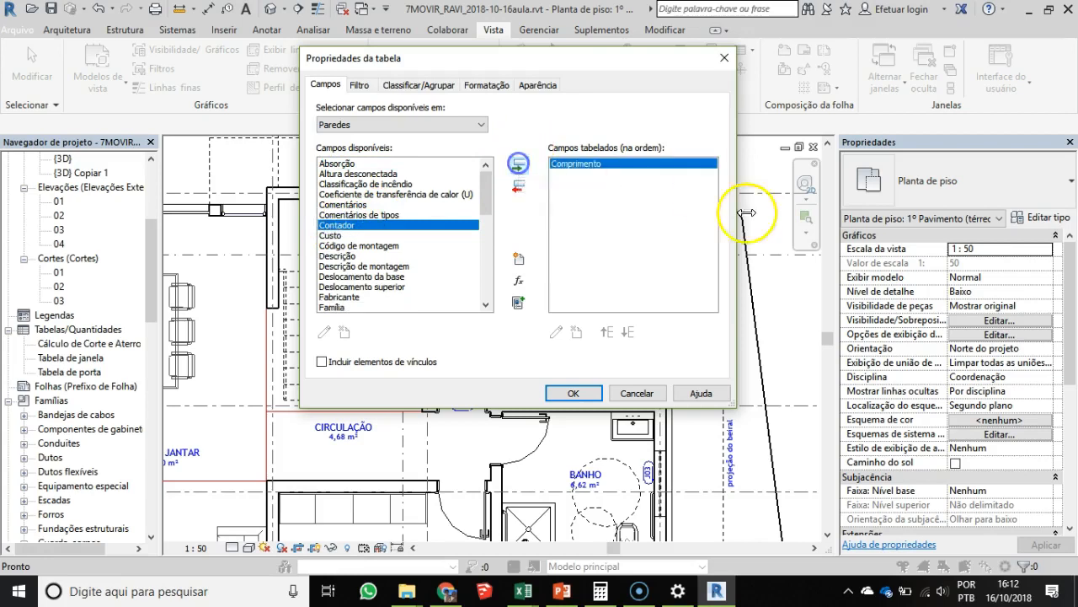
left_click_drag(488, 189, 511, 262)
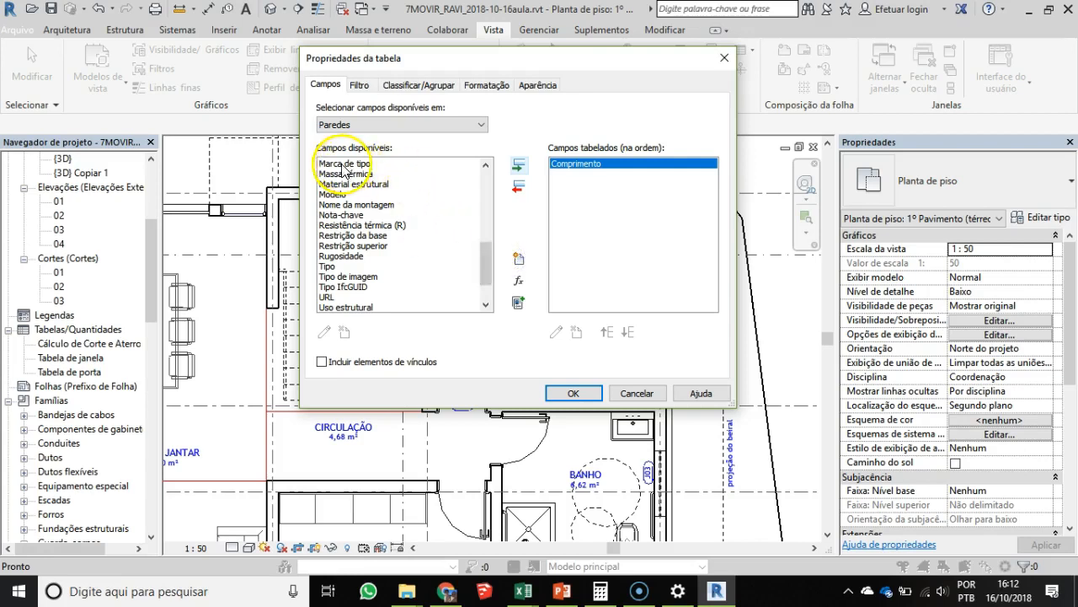
left_click(331, 164)
left_click(518, 166)
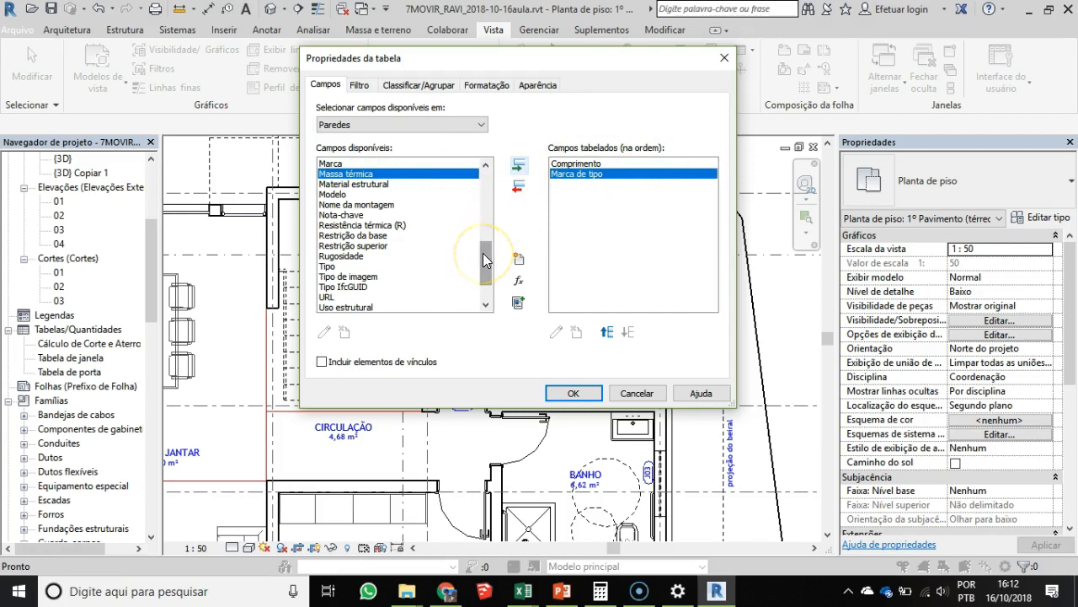
left_click_drag(486, 261, 492, 174)
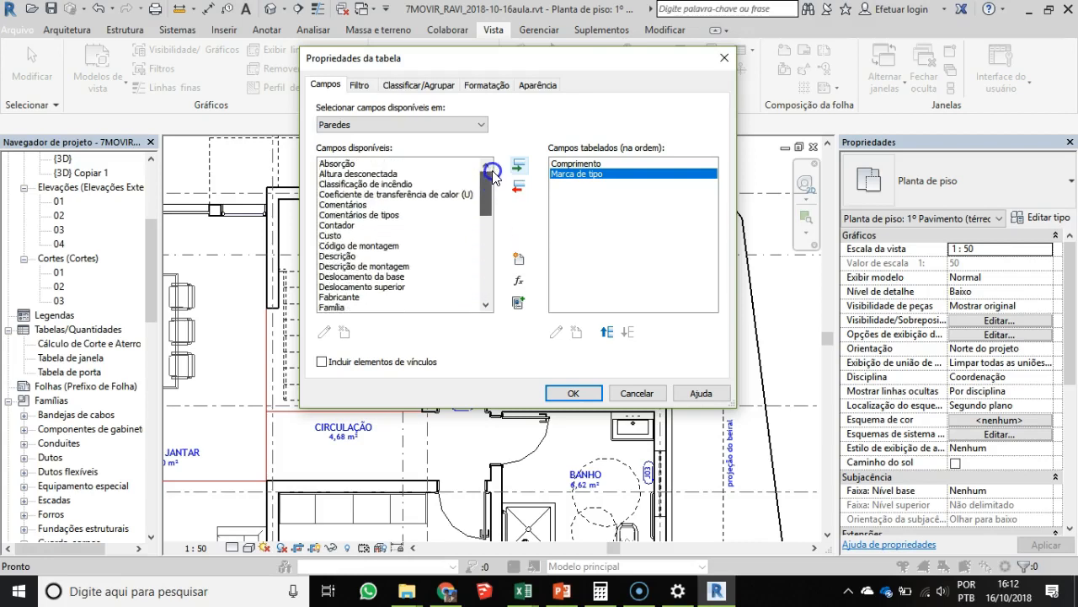
left_click(341, 175)
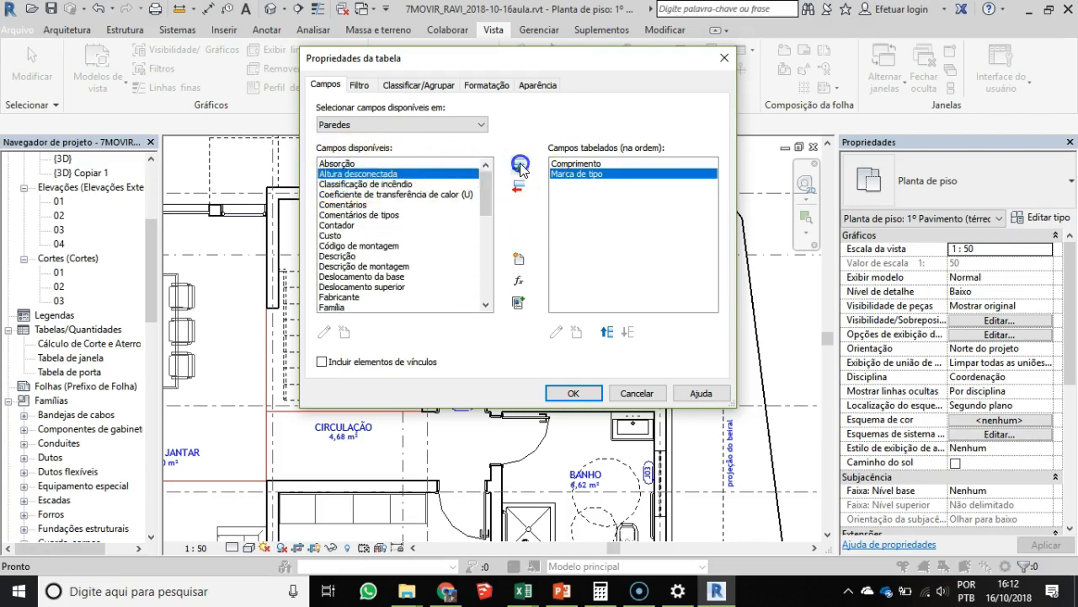
left_click(519, 165)
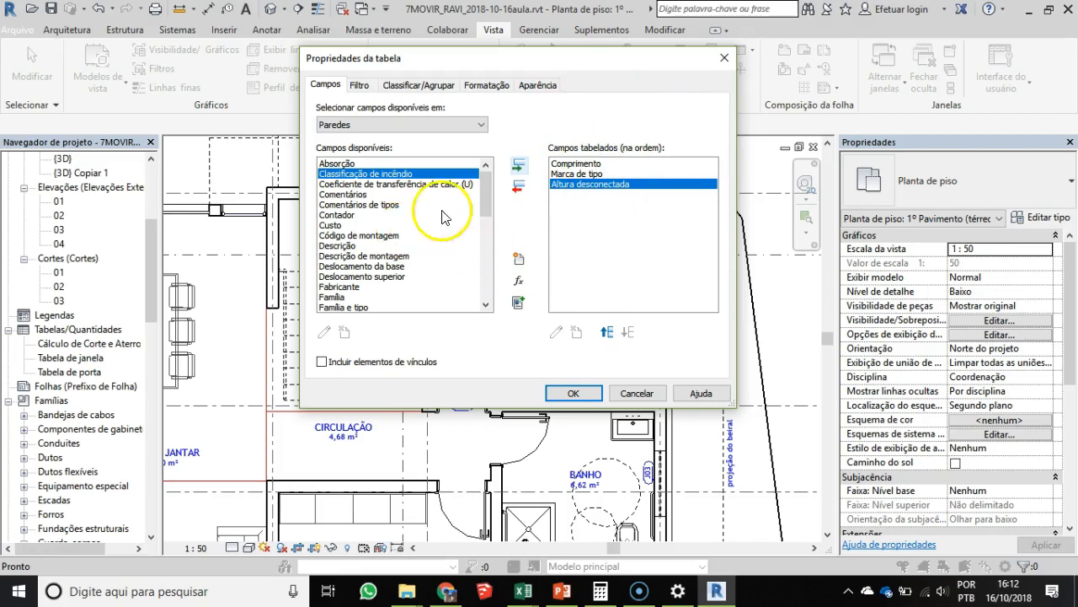
left_click_drag(493, 187, 518, 188)
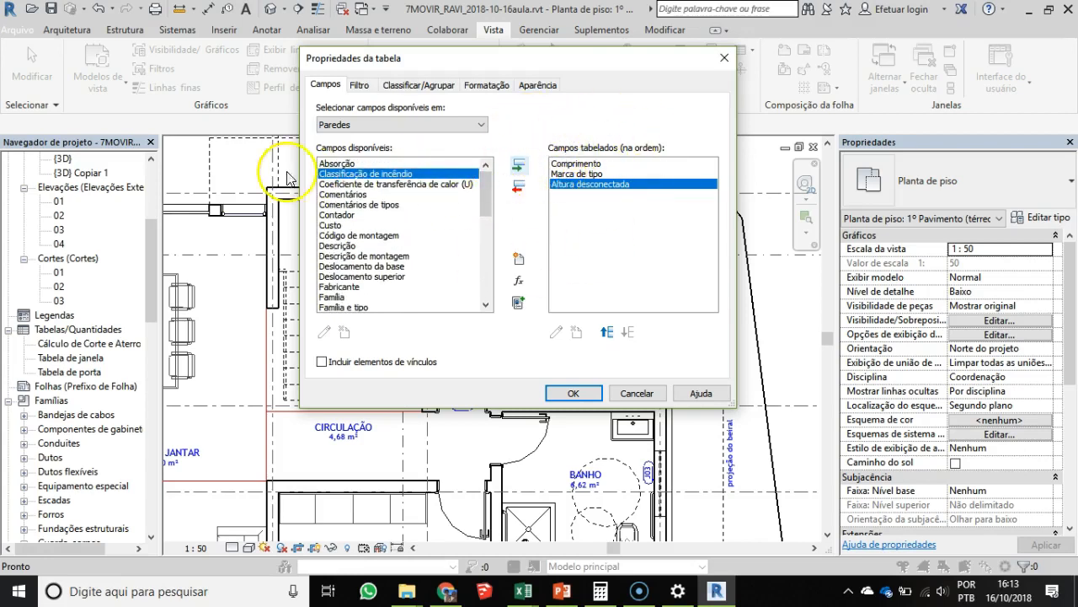
left_click(556, 391)
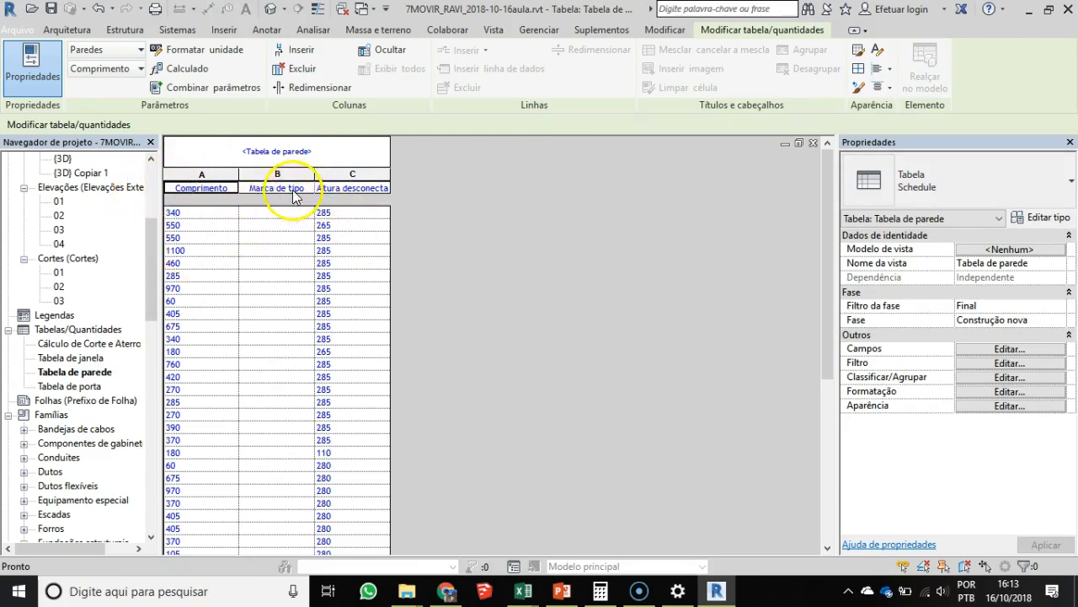
Reorder the wall schedule's fields so that Marca de tipo comes before Comprimento
left_click(1002, 352)
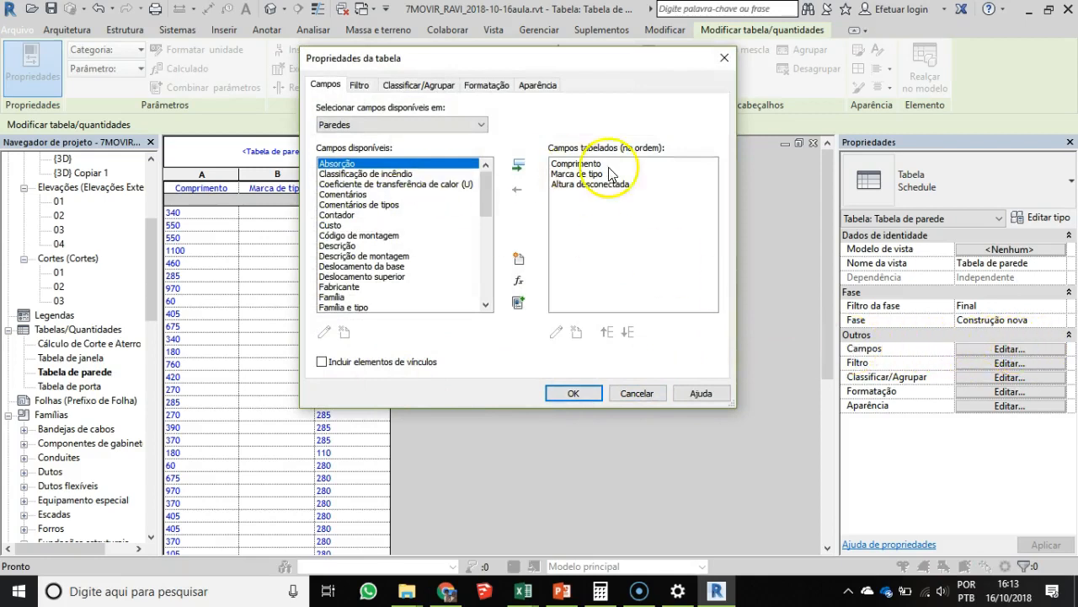
left_click(576, 175)
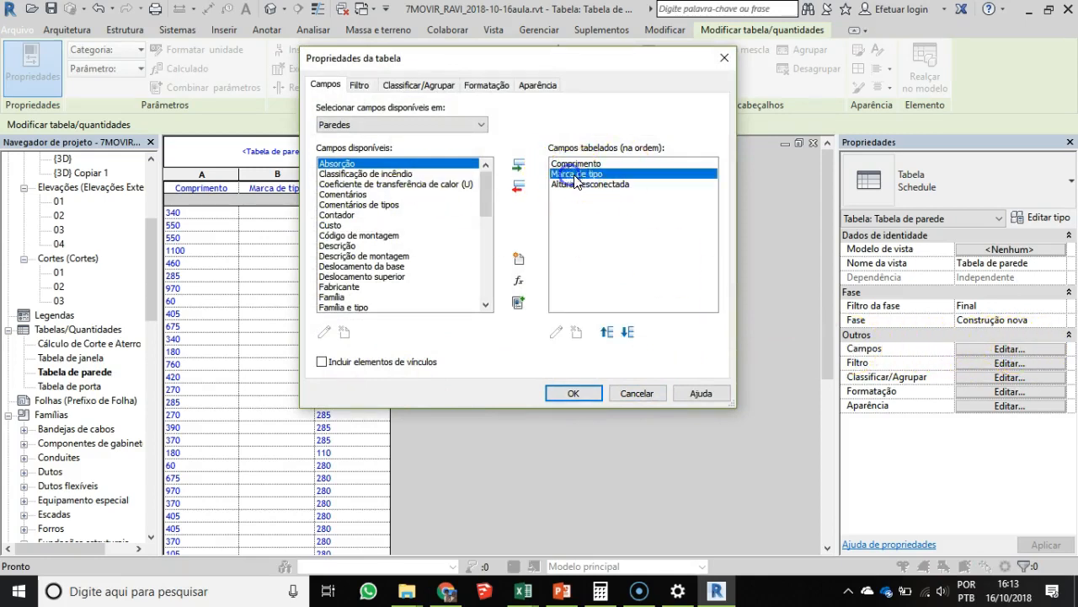
left_click(607, 334)
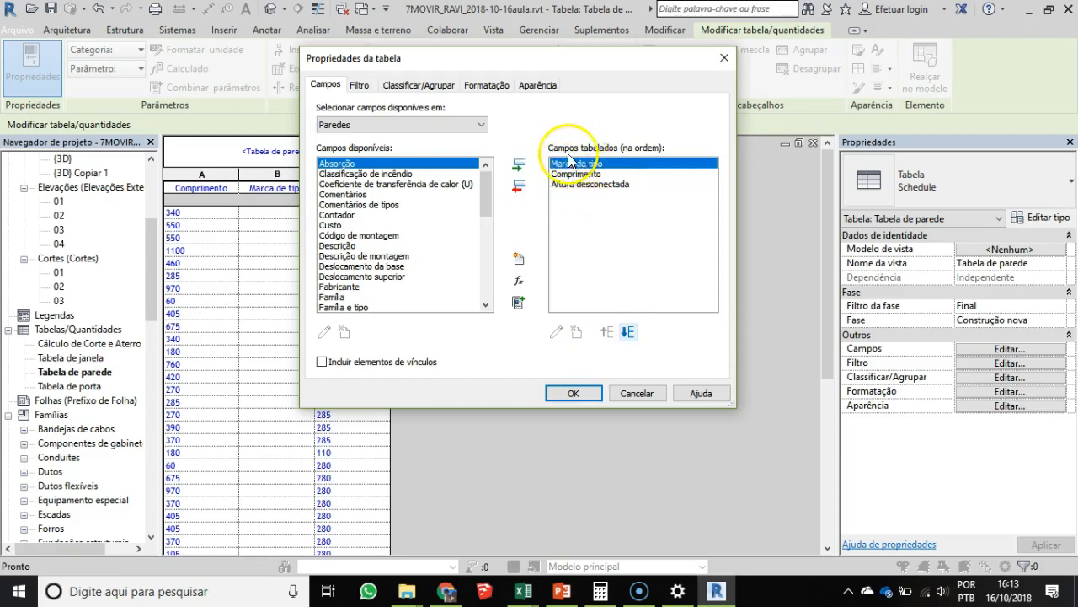
left_click(573, 392)
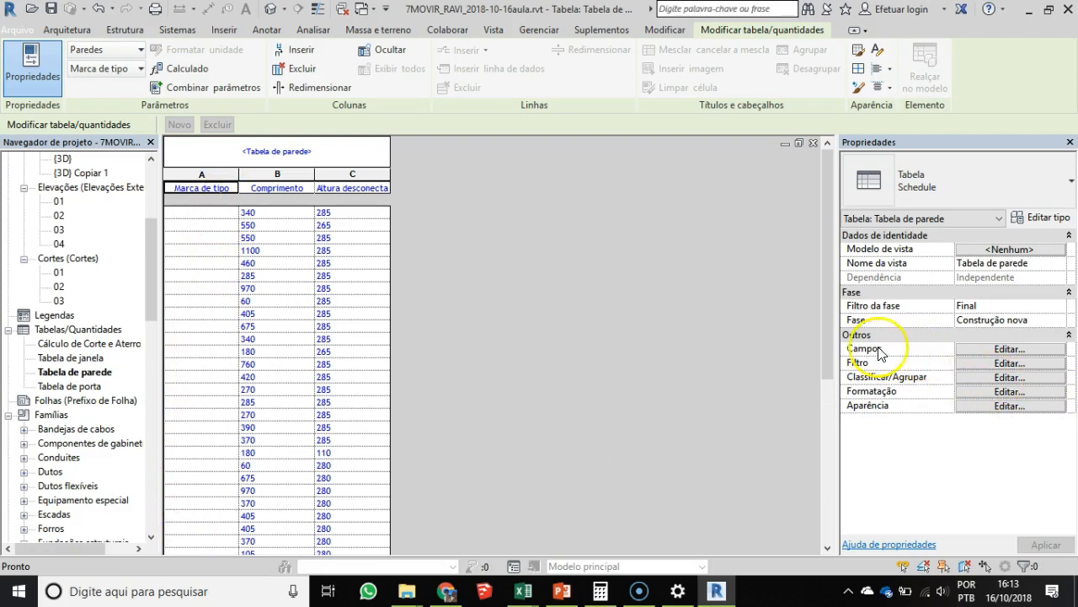
left_click(1005, 363)
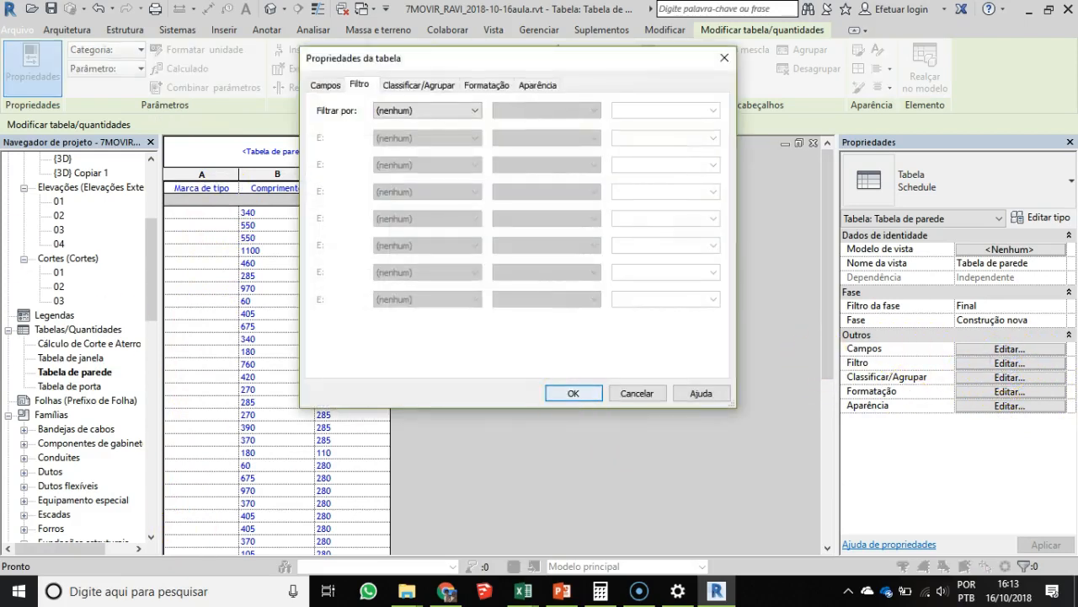
left_click(475, 112)
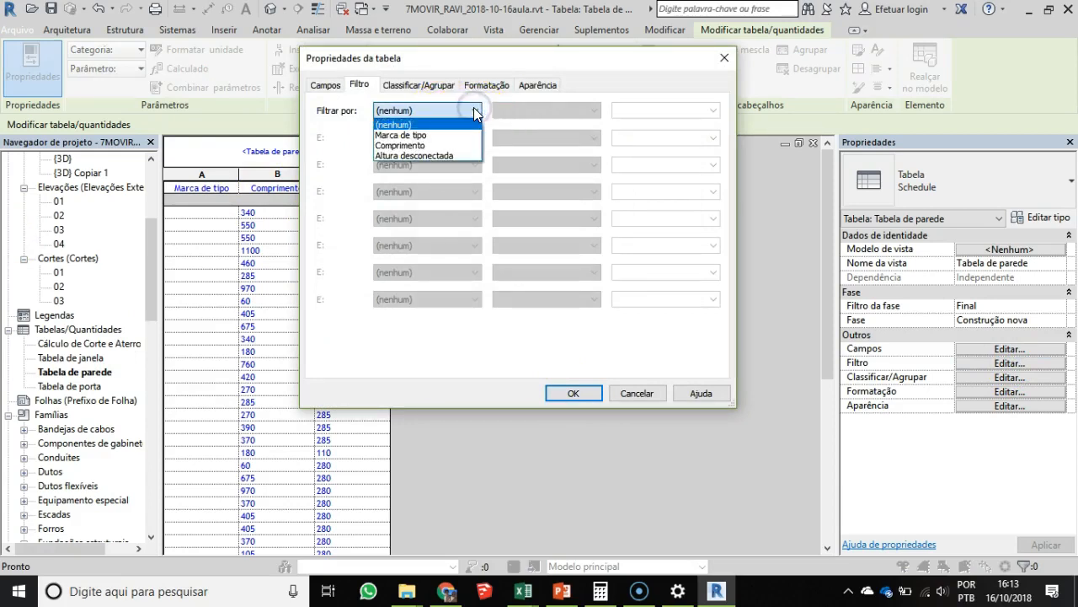
left_click(388, 136)
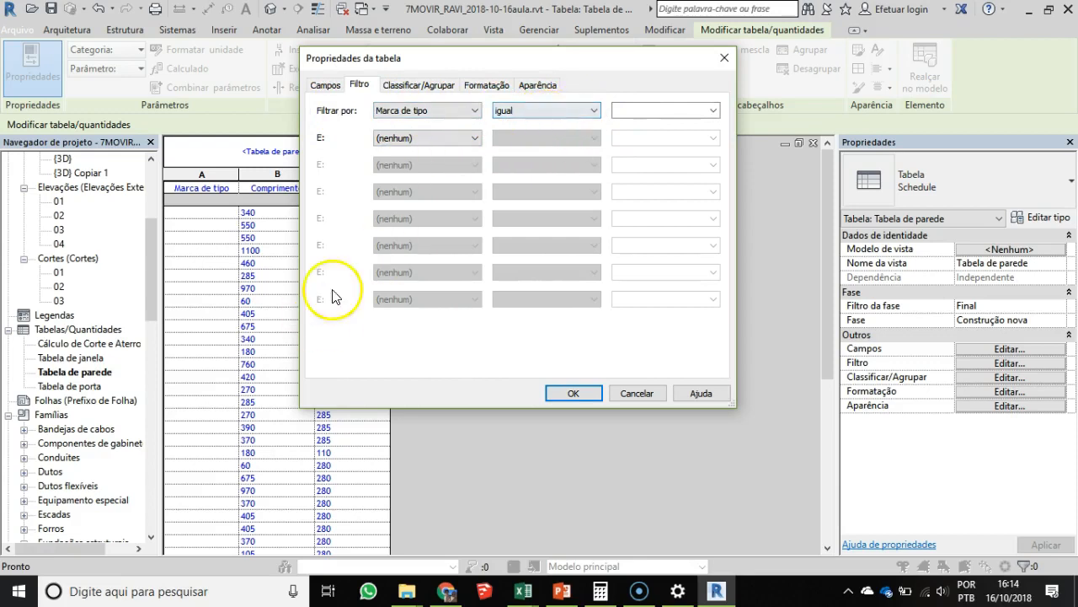
left_click(646, 393)
Review the wall schedule's rows and inspect the EV01 curtain wall's type and instance properties in the 1º Pavimento (térreo) floor plan
scroll(289, 345, "down", 10)
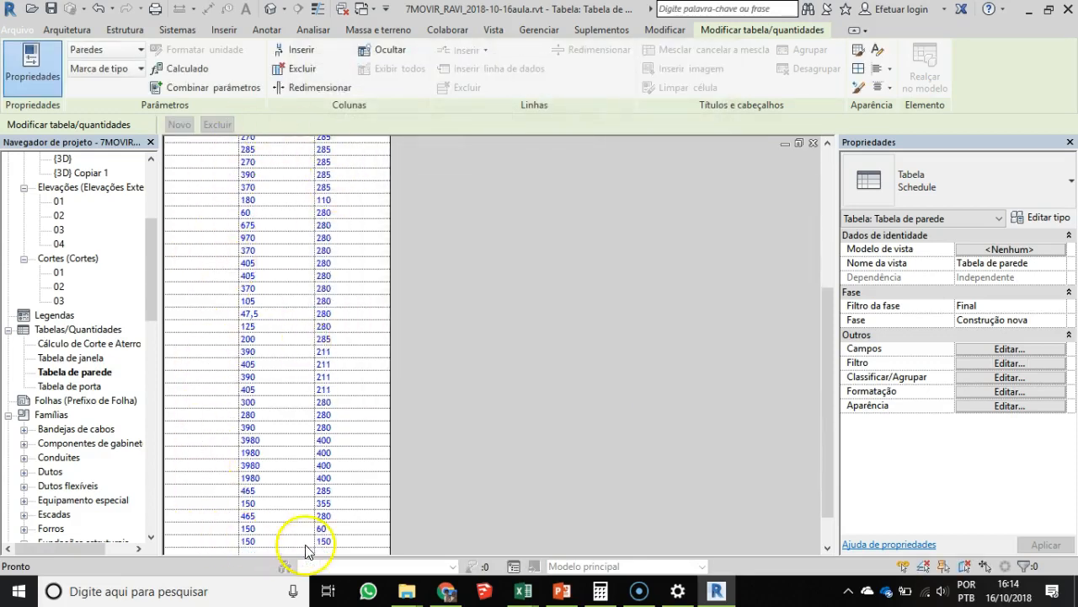
scroll(270, 284, "up", 10)
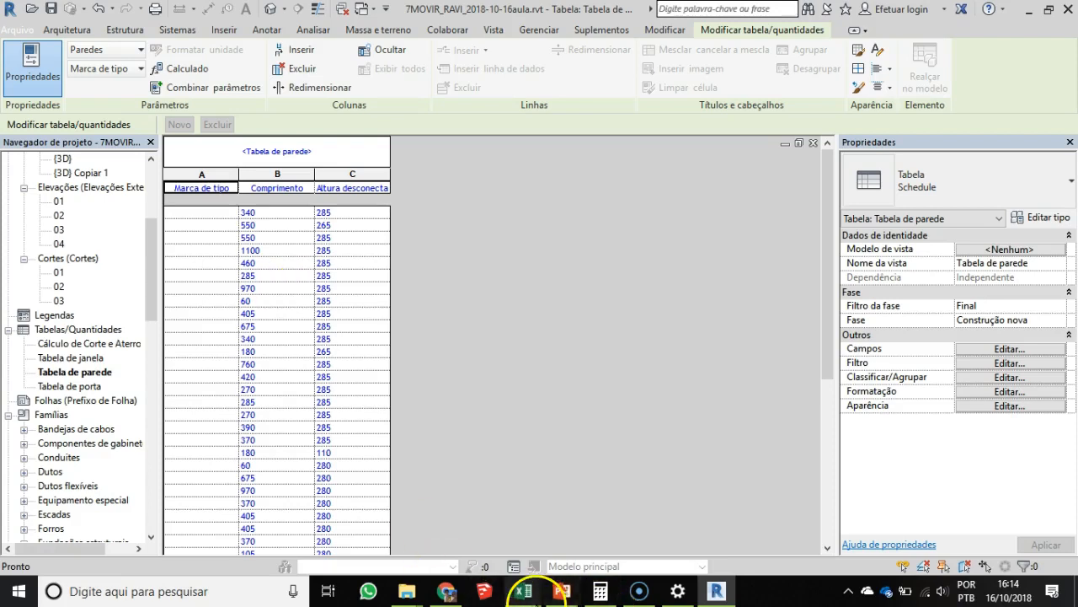
left_click_drag(148, 248, 153, 173)
left_click(83, 189)
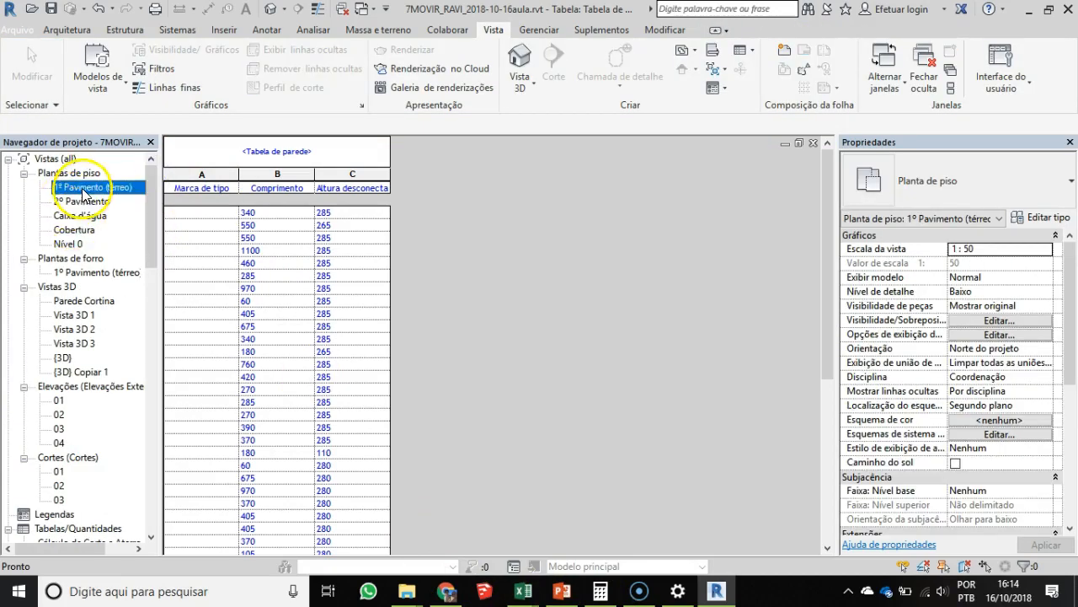
double_click(83, 191)
scroll(361, 211, "up", 4)
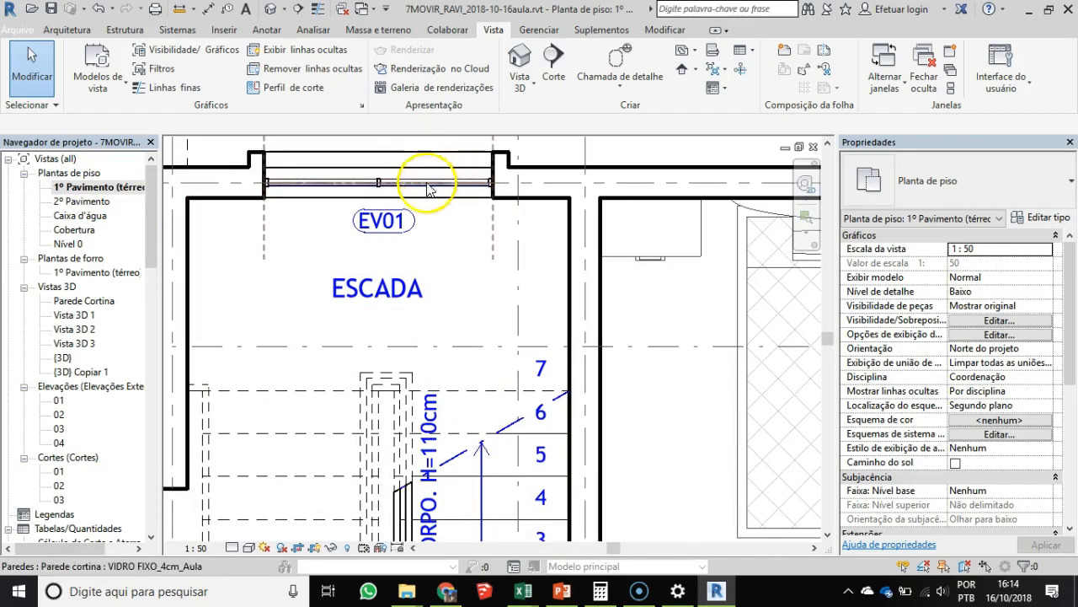
left_click(490, 180)
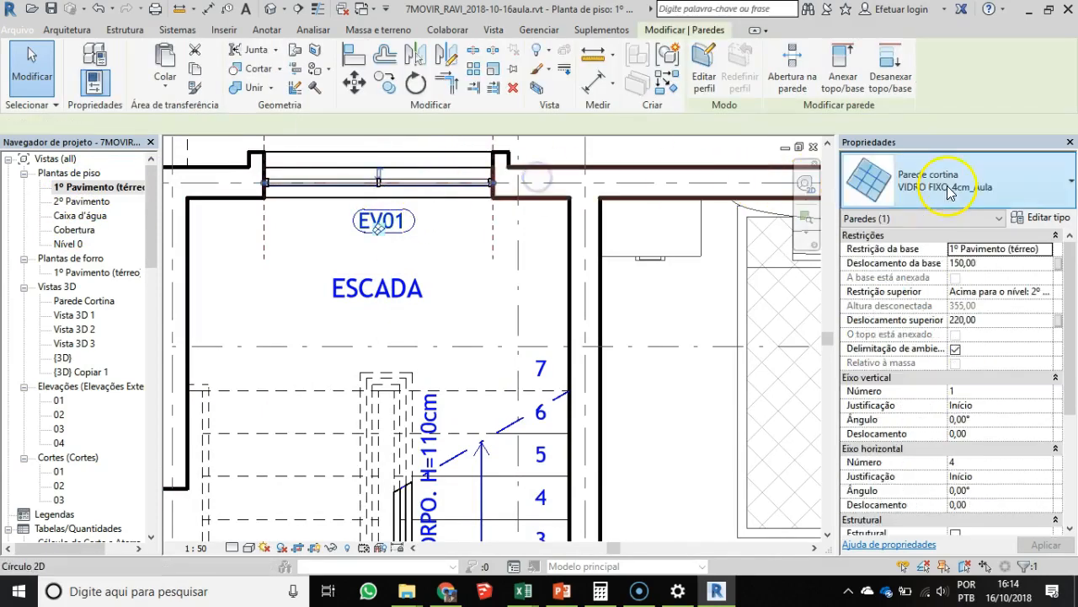
left_click(1044, 217)
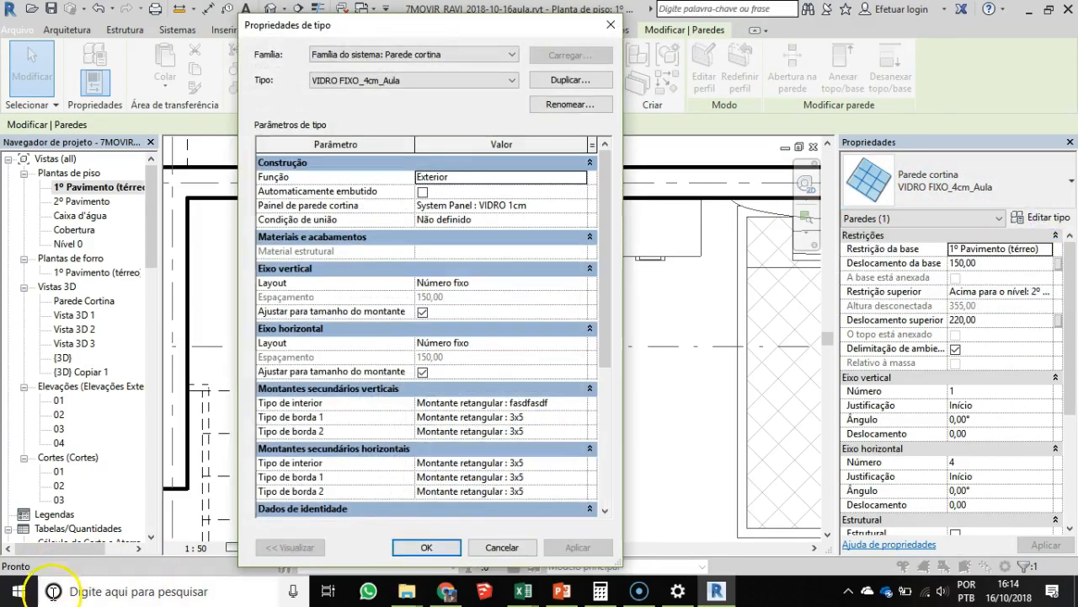
left_click_drag(605, 247, 638, 178)
key("Escape")
left_click_drag(1072, 291, 1073, 396)
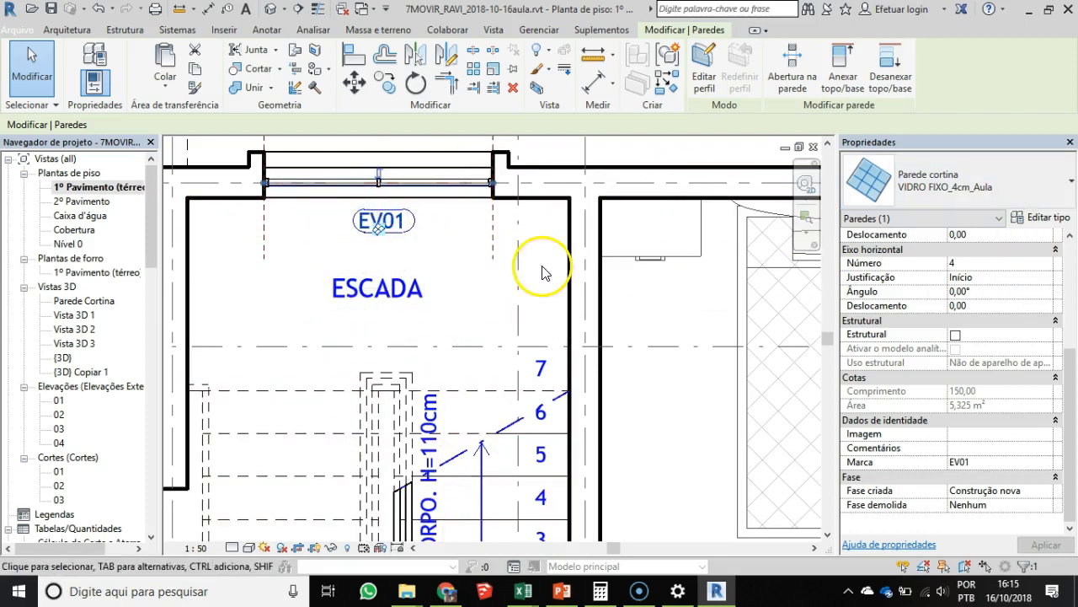
left_click(375, 320)
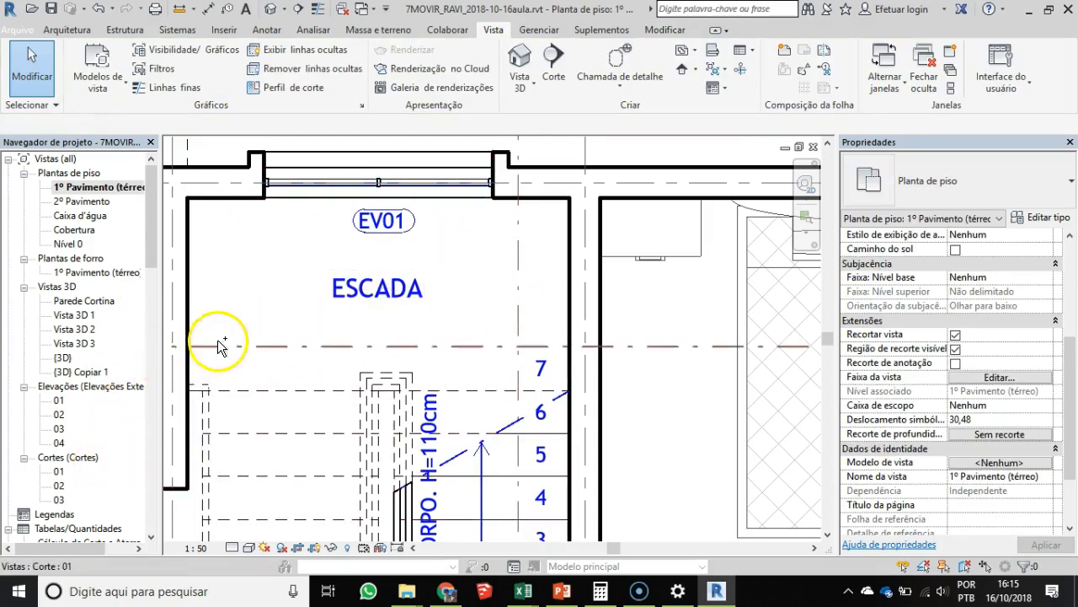
Replace the Marca de tipo field in the wall schedule with Marca and place it first, before Comprimento
key("ctrl+Tab")
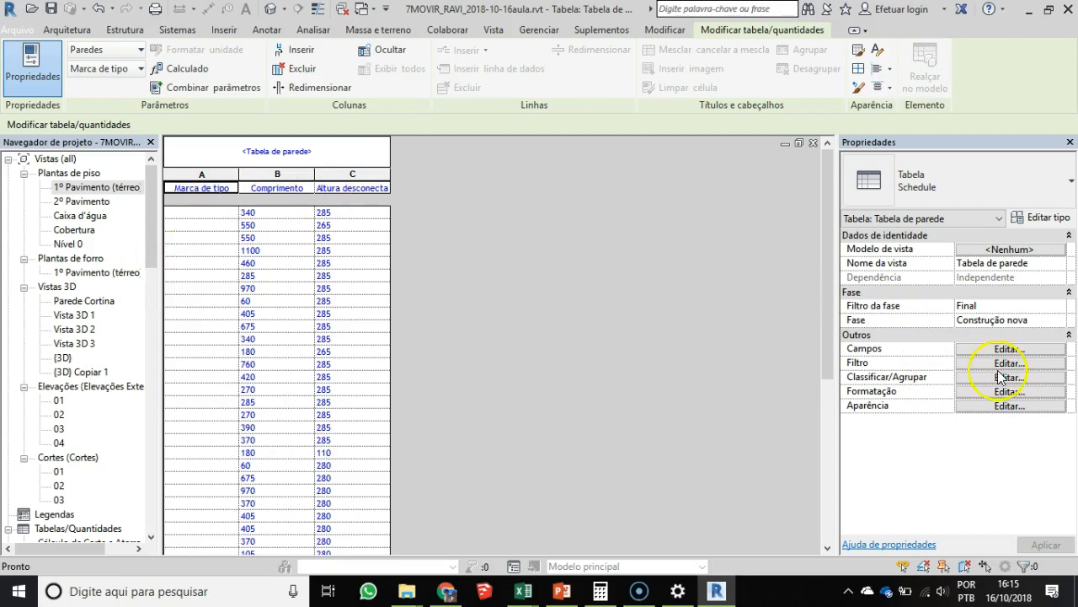
left_click(1021, 350)
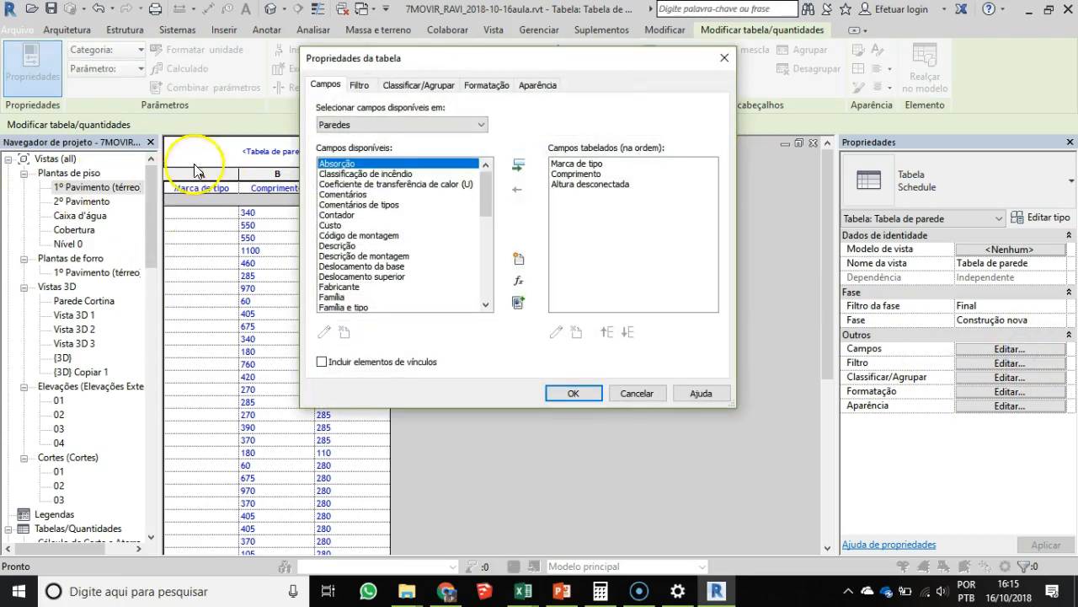
left_click(581, 164)
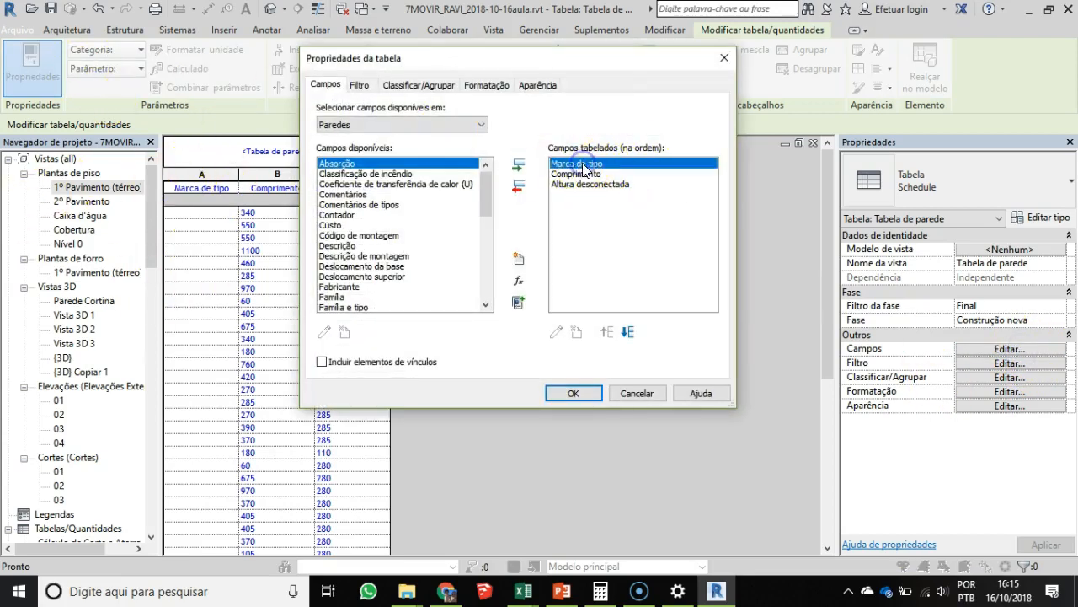
left_click(520, 187)
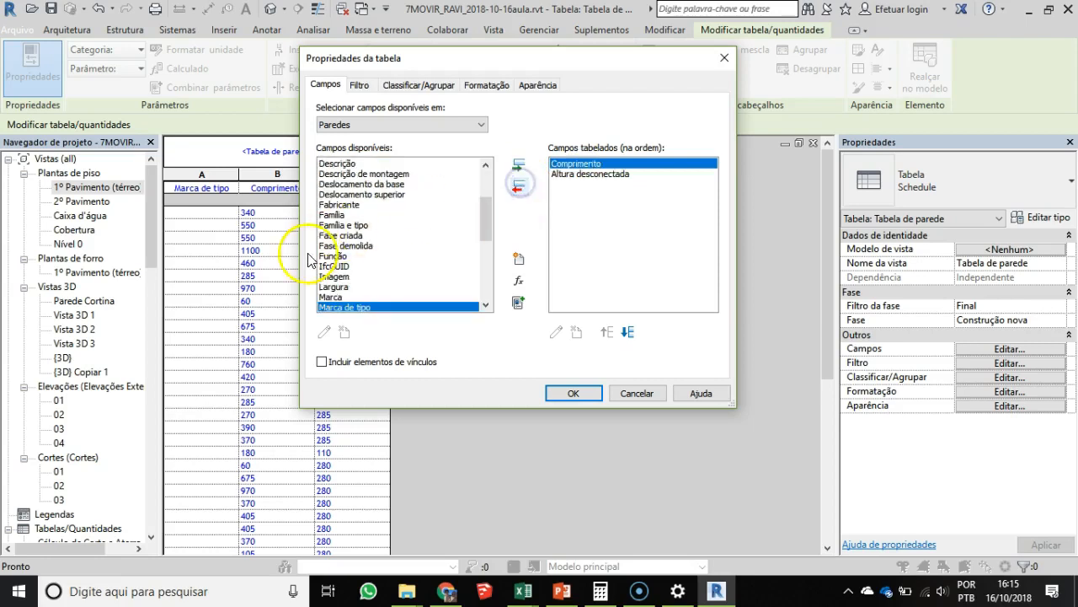
left_click(330, 297)
left_click(519, 165)
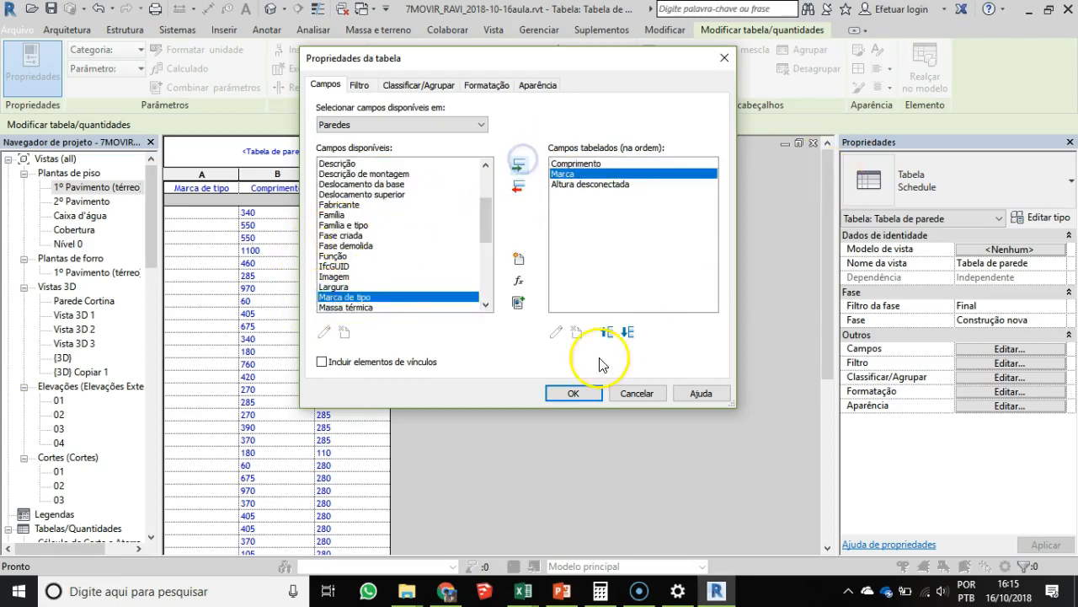
left_click(606, 331)
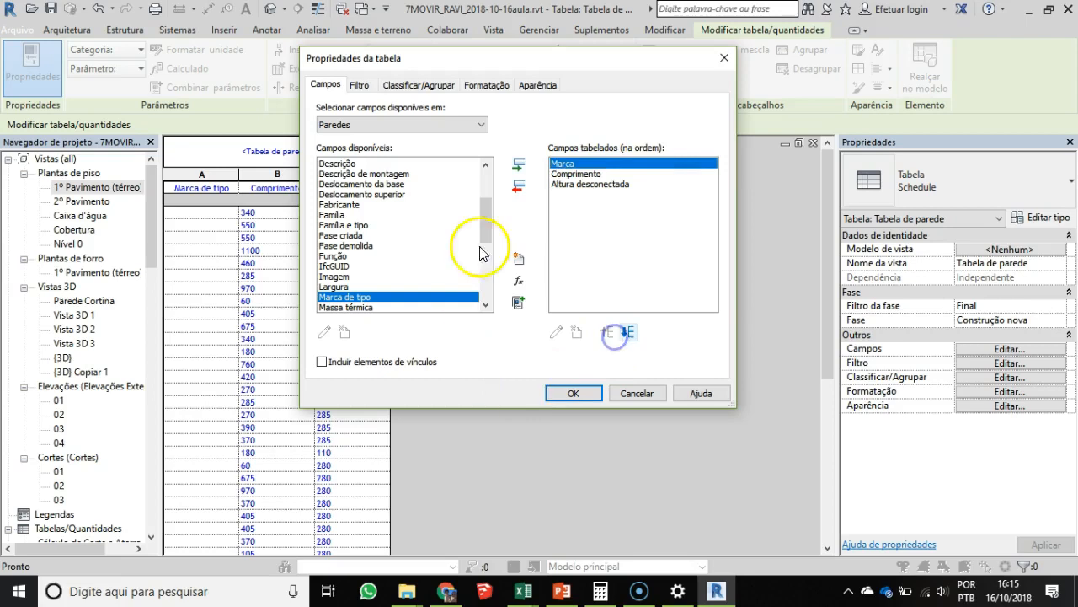
left_click(573, 394)
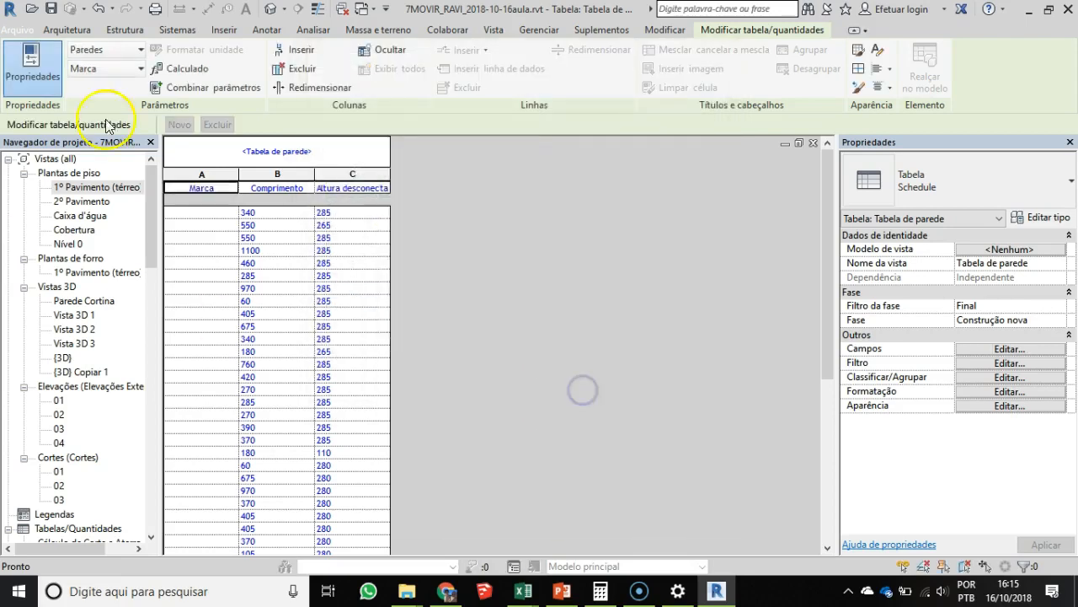
Filter the wall schedule to show only walls whose Marca contains EV
left_click(1004, 363)
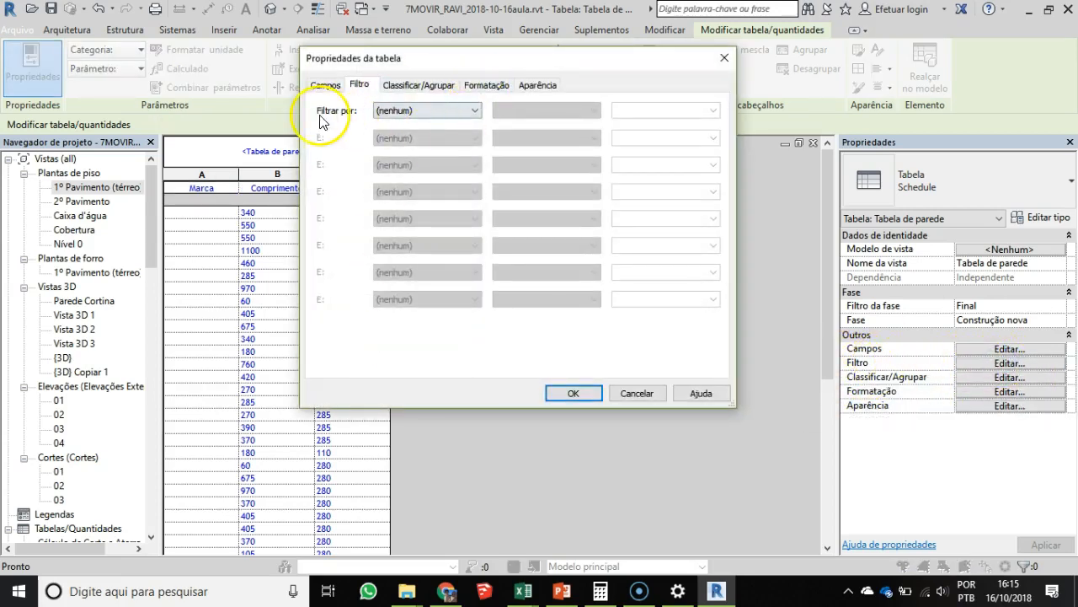
left_click(462, 113)
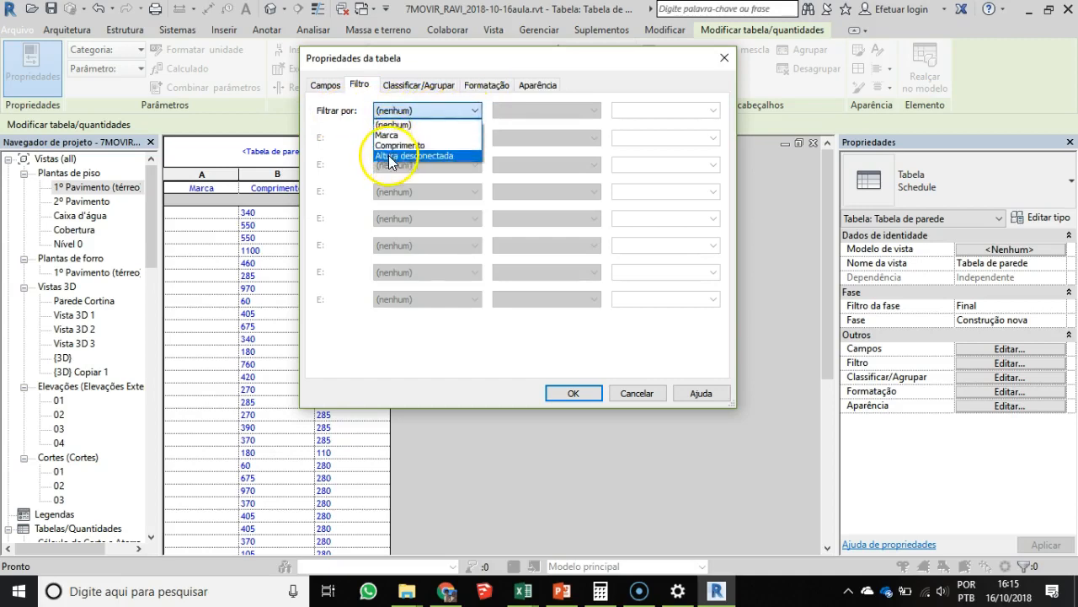
left_click(562, 64)
left_click_drag(535, 66, 692, 67)
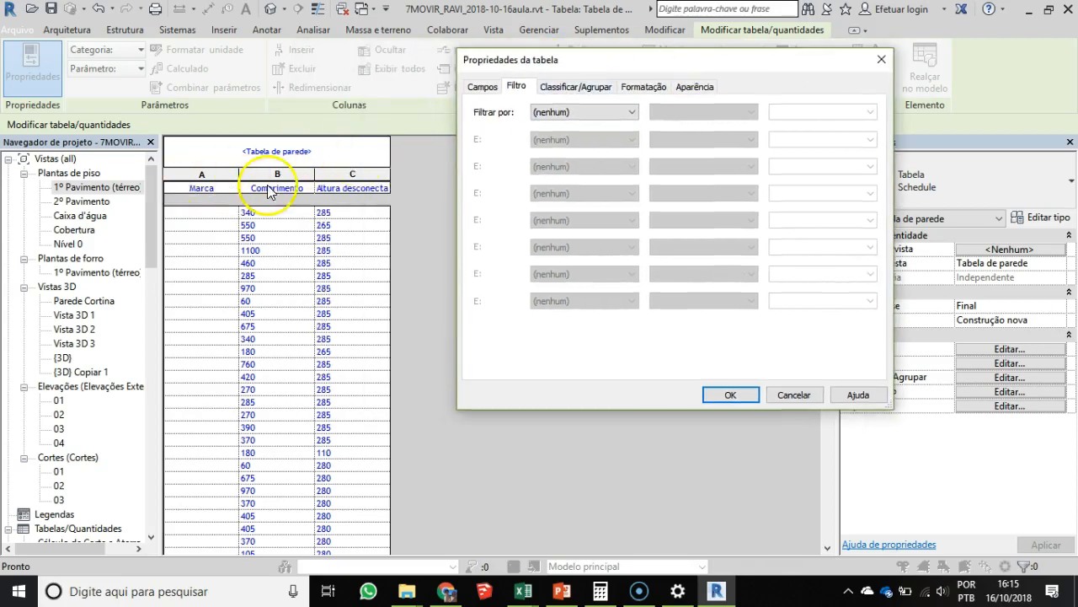
left_click(634, 112)
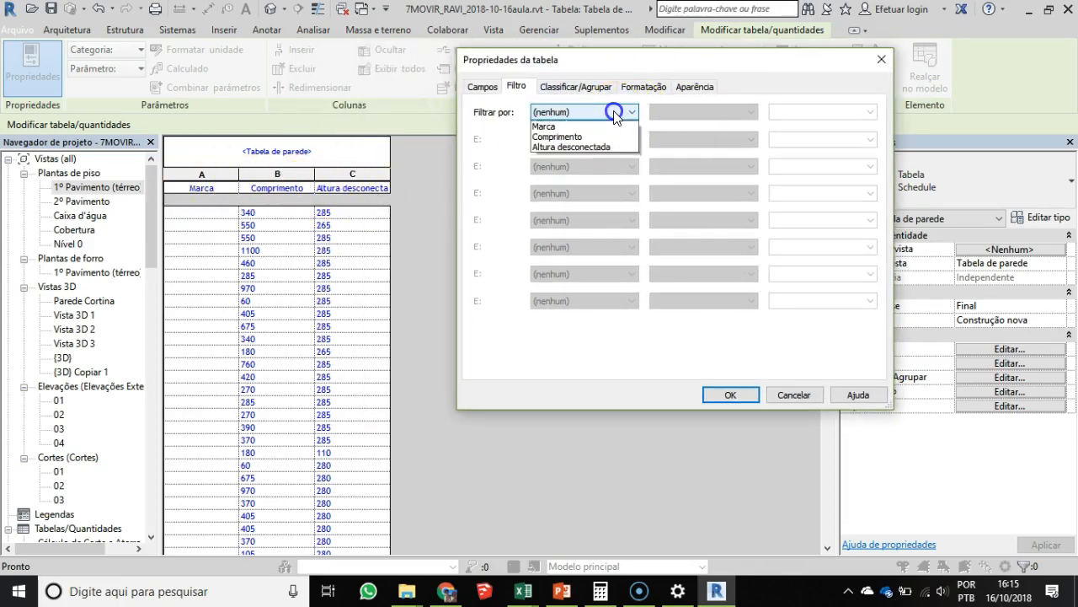
left_click(545, 137)
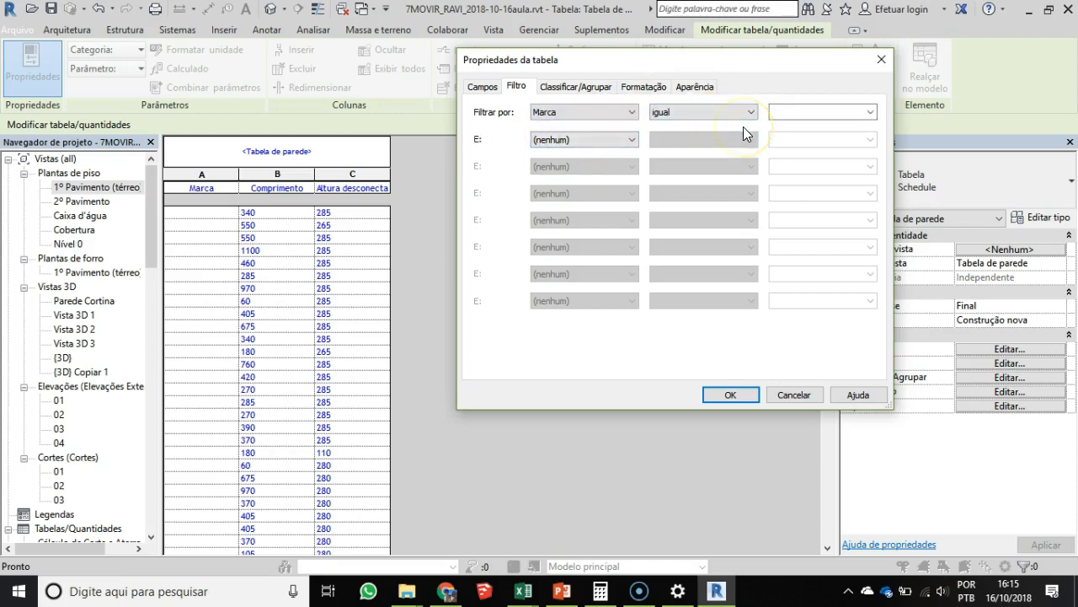
left_click(744, 111)
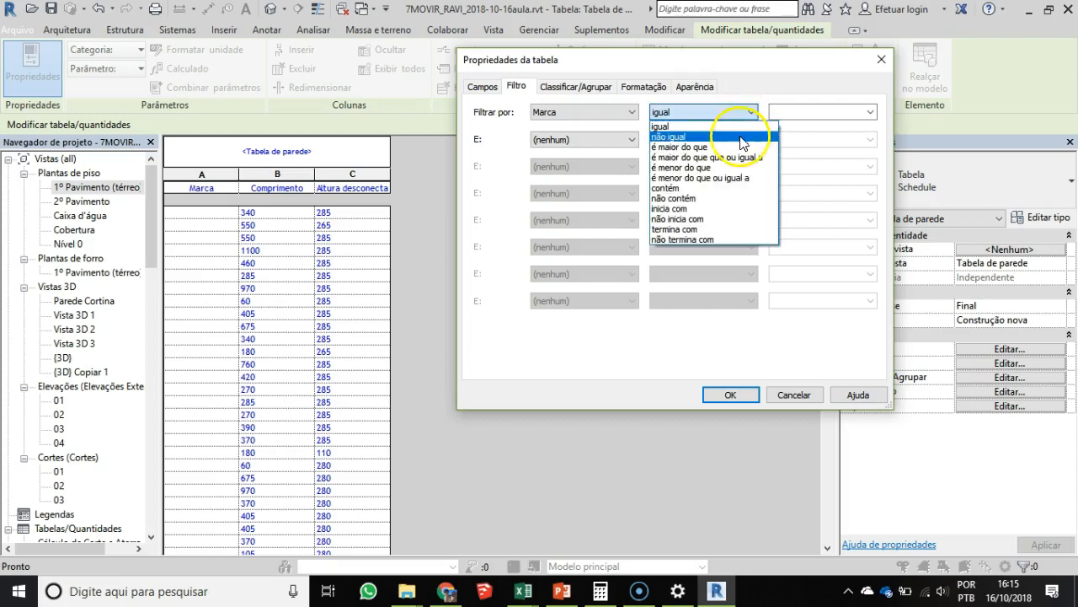
left_click(661, 188)
left_click(805, 112)
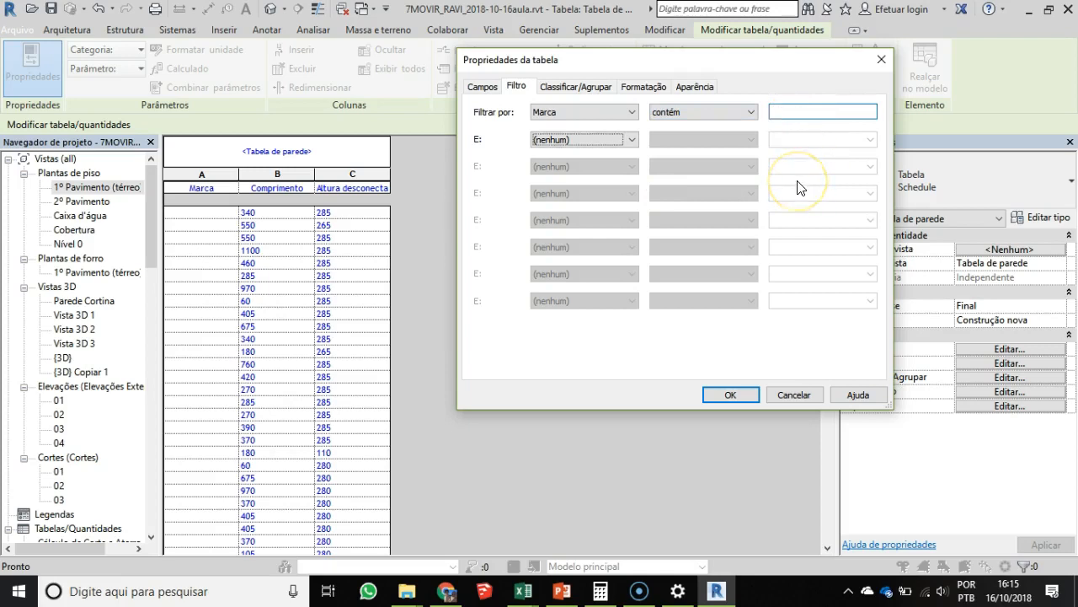
left_click(789, 112)
key("Caps_Lock")
type("EV")
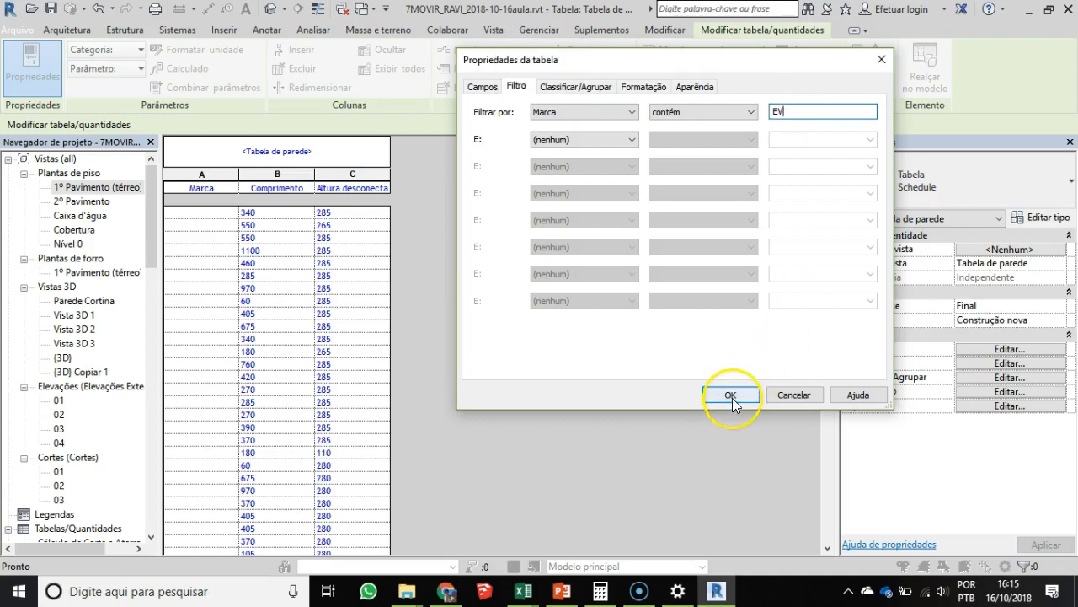
left_click(731, 396)
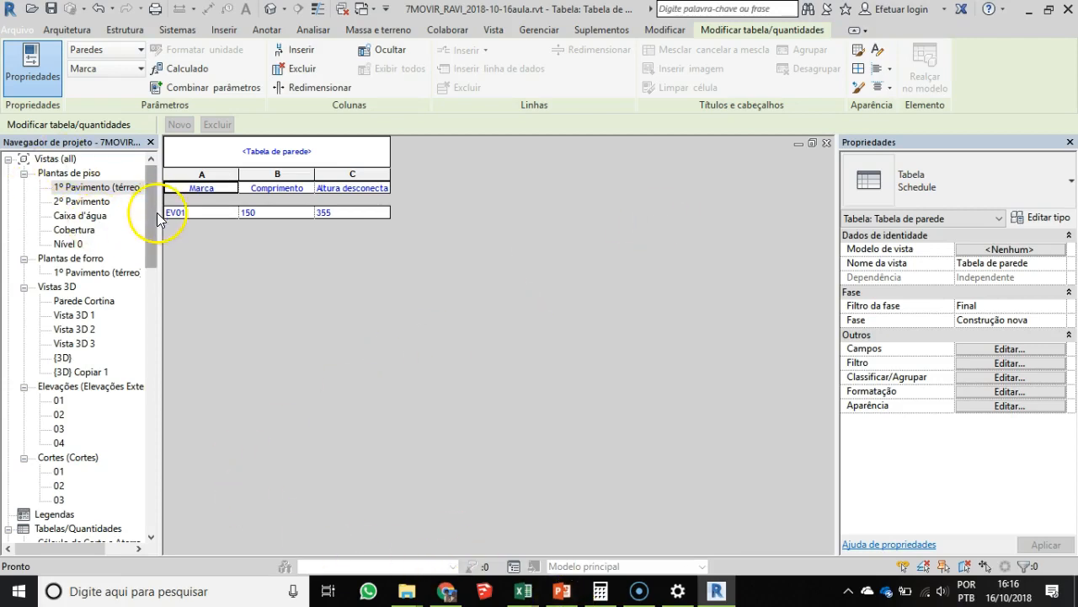
In the 1º Pavimento (térreo) floor plan, set the EV01 curtain wall's Comentários to Quadro Esquadrias
left_click(142, 188)
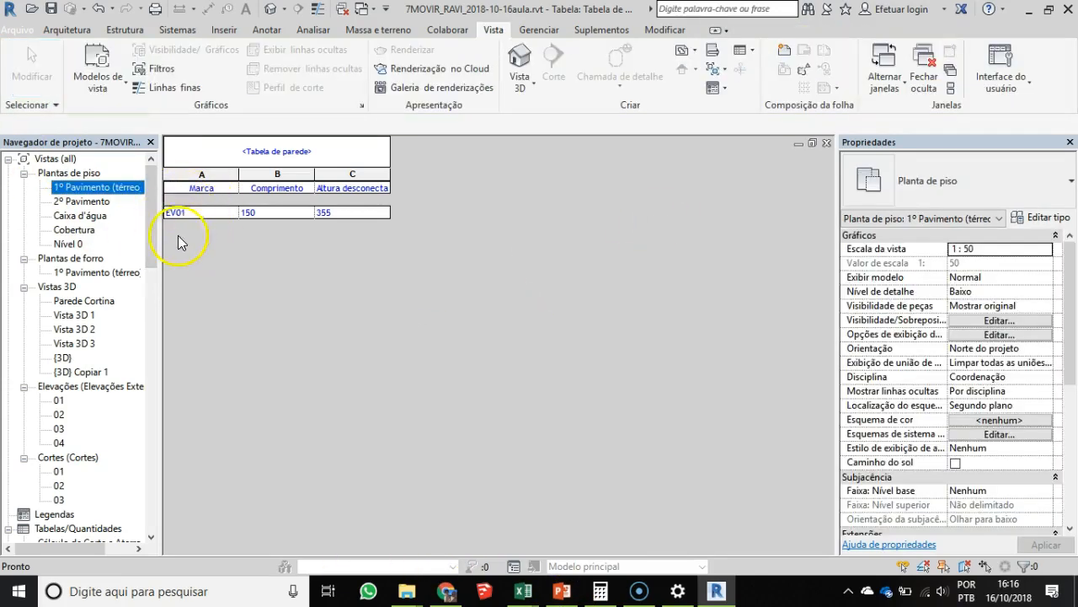
double_click(93, 191)
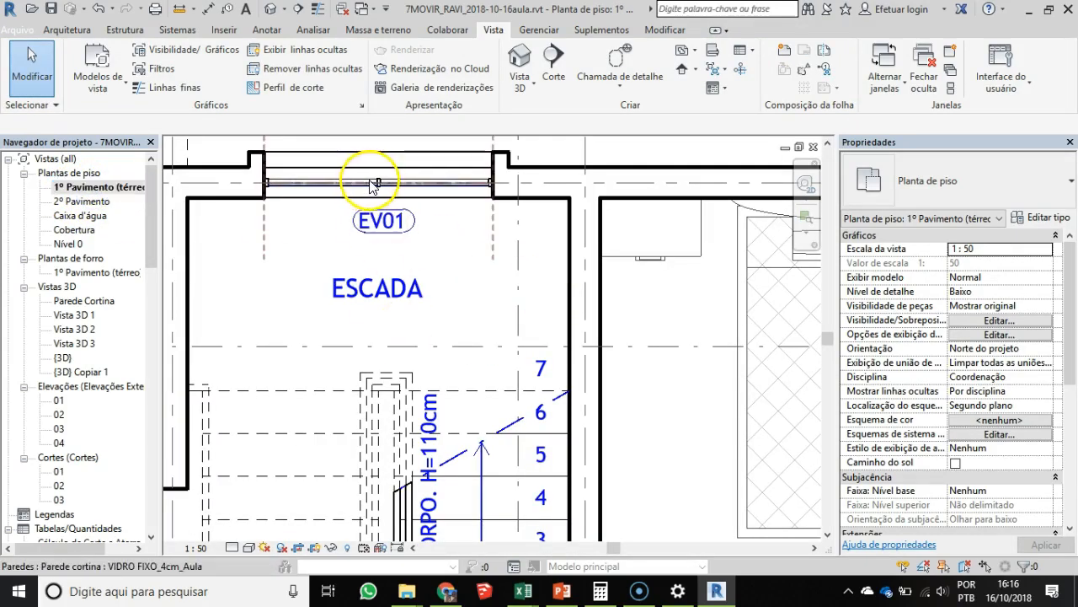
left_click(376, 187)
left_click_drag(1074, 318, 1073, 406)
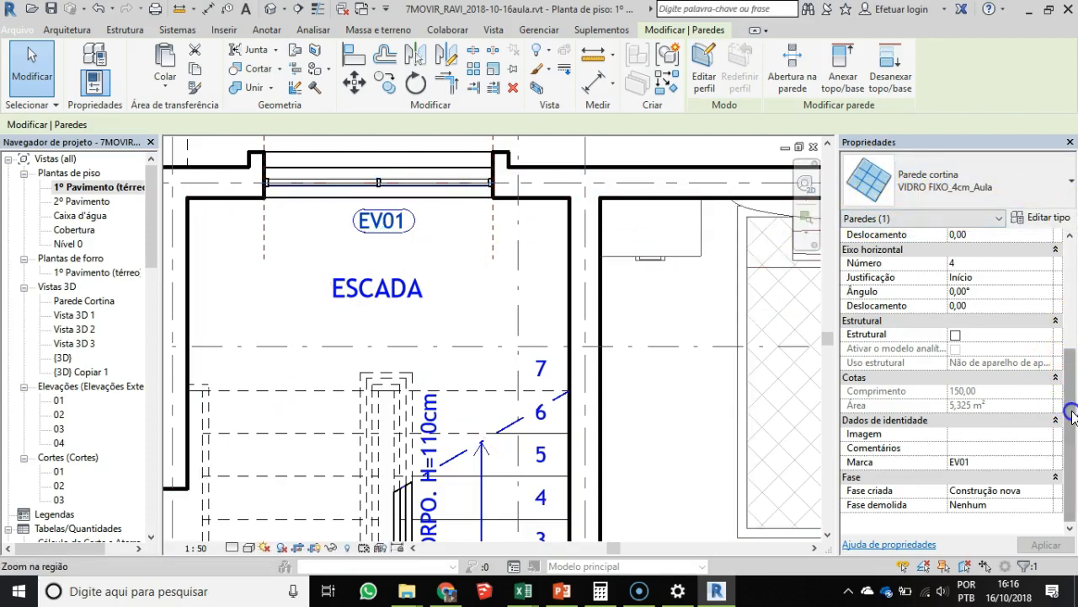
left_click(969, 448)
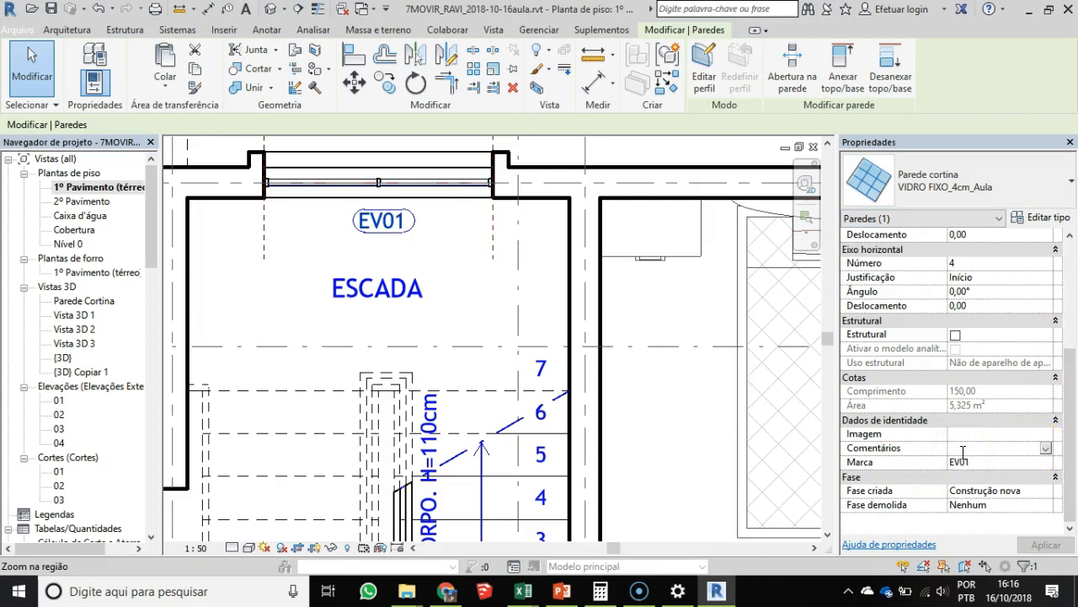
type("qu")
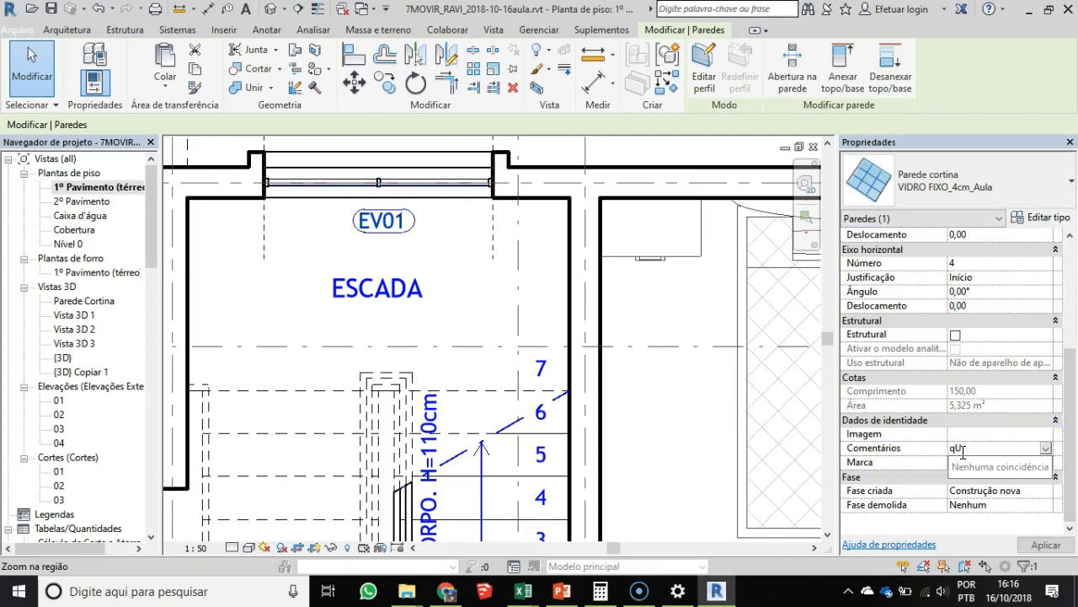
key("BackSpace")
key("BackSpace")
key("Caps_Lock")
type("Quadro Esquadrias")
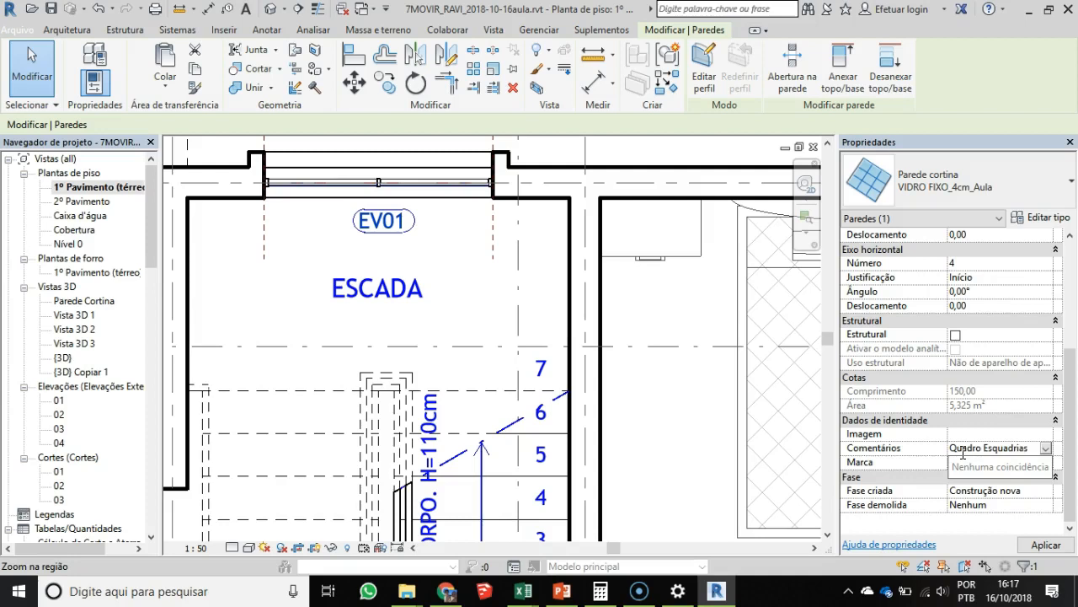
left_click(964, 459)
type("EV01")
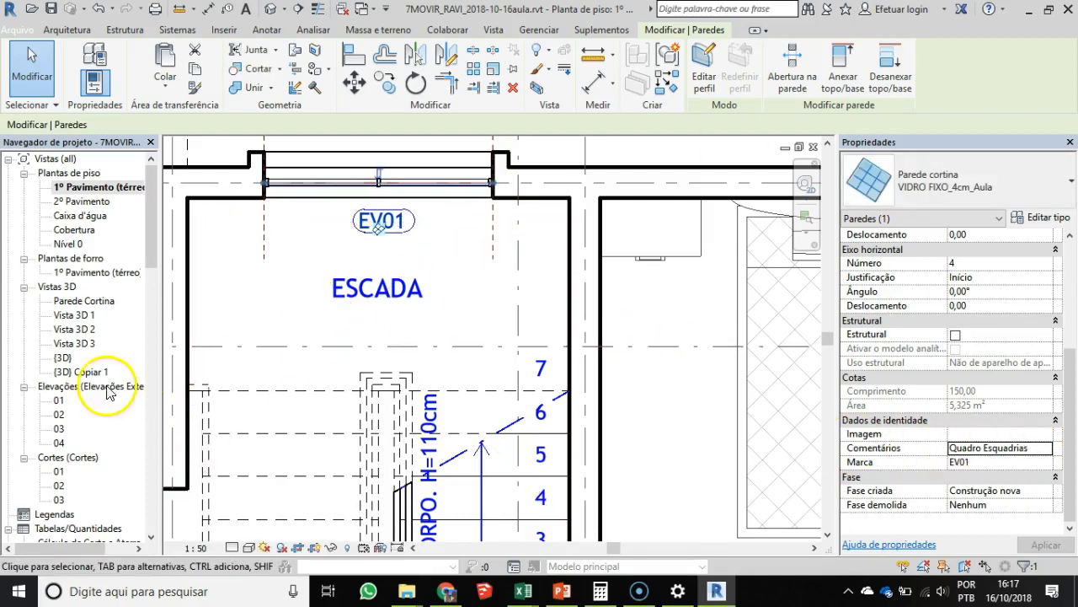
Reopen Tabela de parede and add the Comentários field after Altura desconectada
left_click(58, 486)
scroll(68, 497, "down", 2)
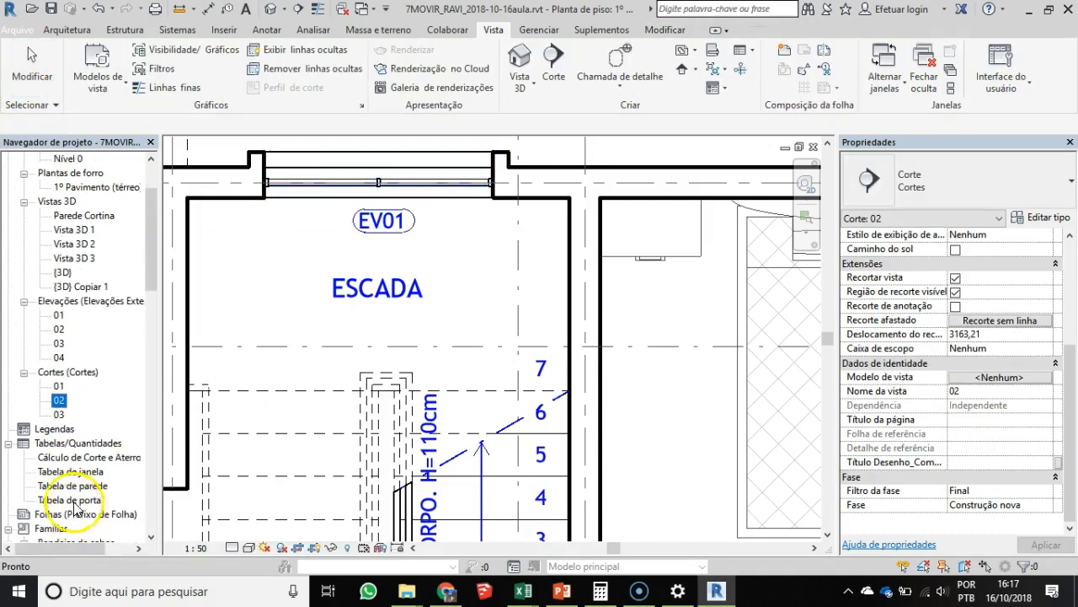
double_click(69, 487)
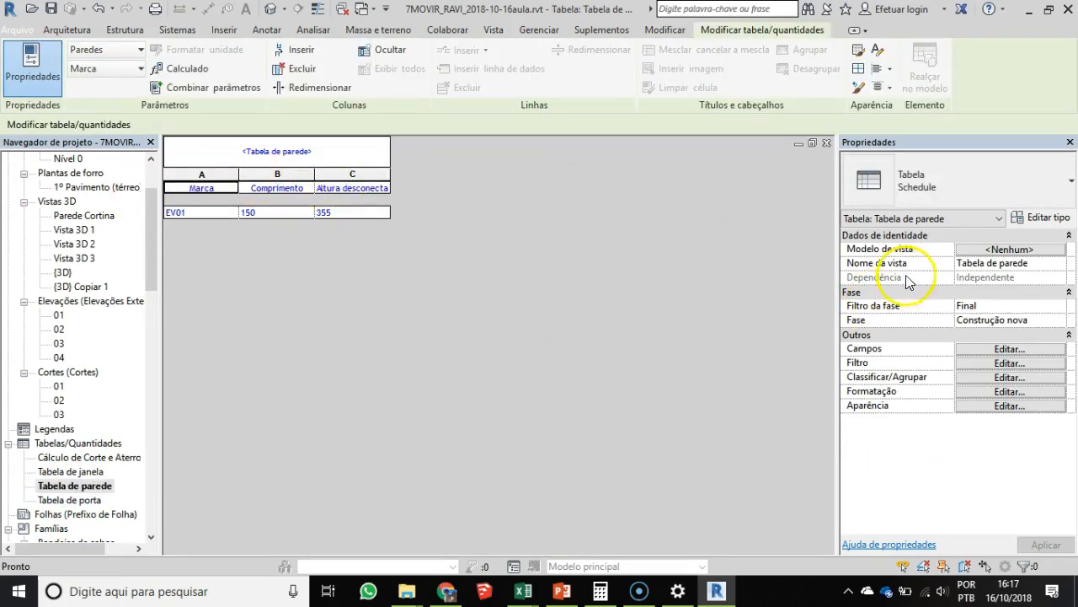
left_click(1015, 349)
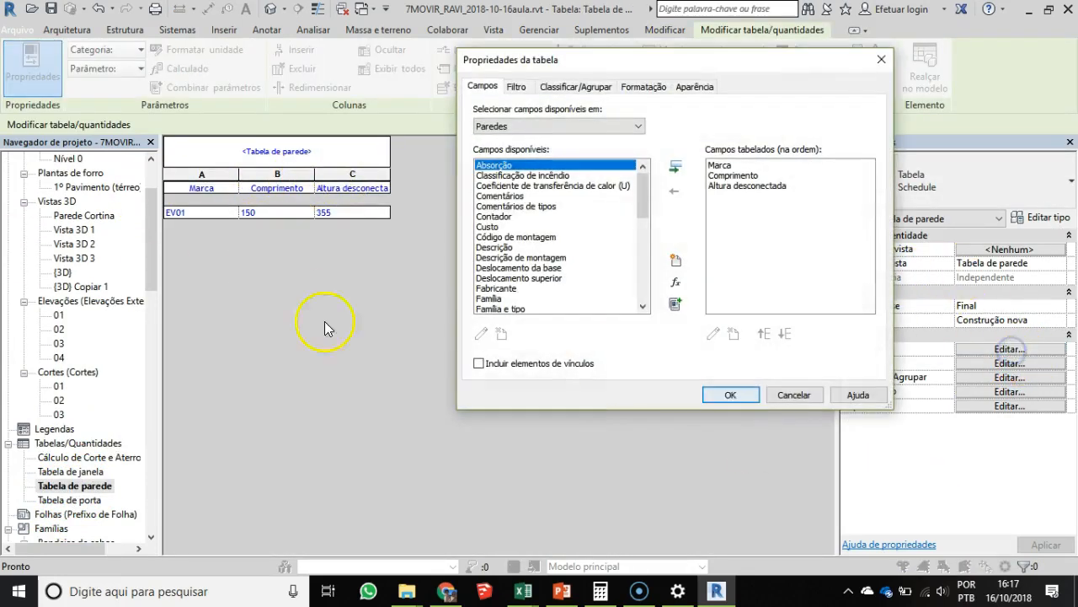
mouse_move(643, 192)
left_mouse_down()
mouse_move(646, 279)
mouse_move(645, 201)
left_mouse_up()
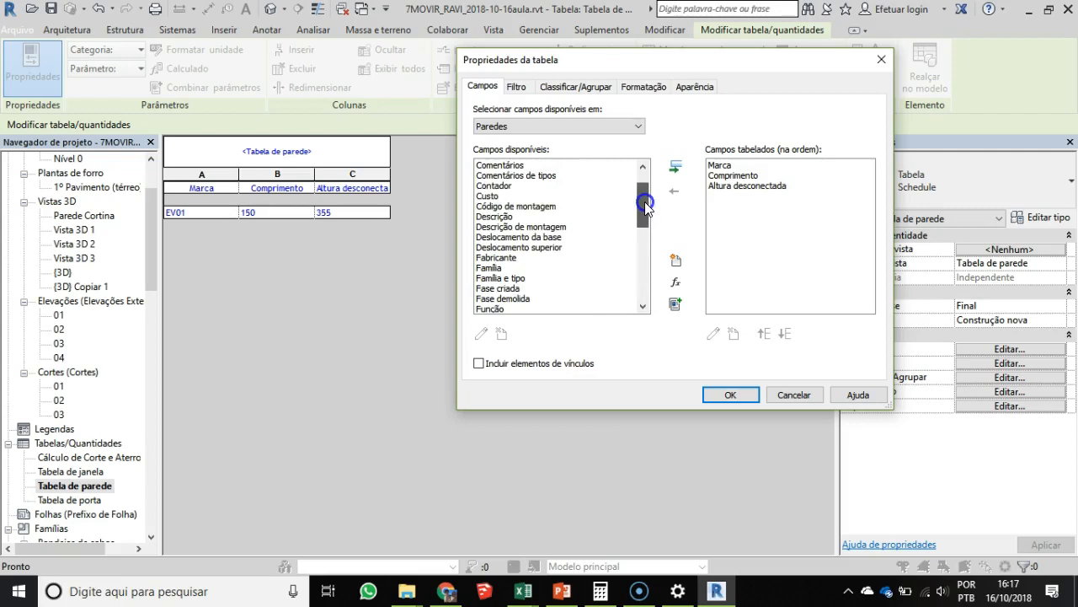
left_click(498, 167)
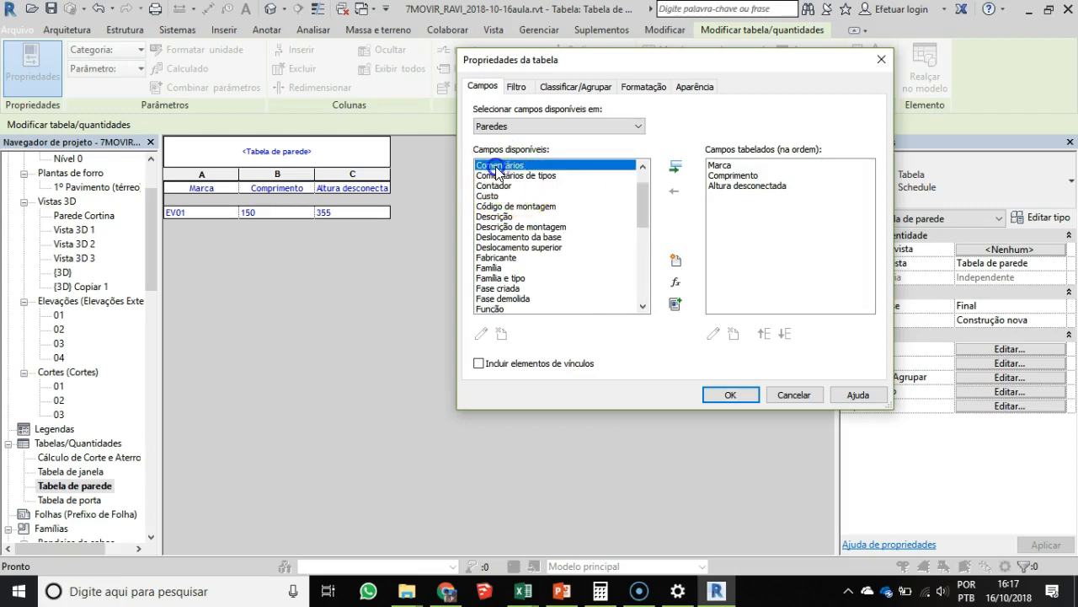
left_click(676, 166)
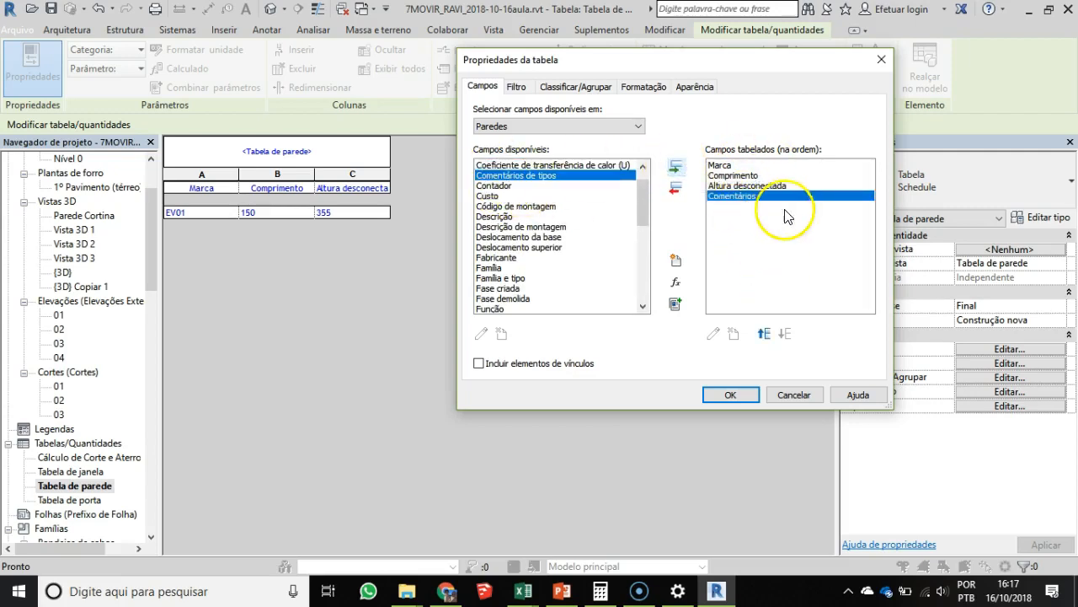
left_click(731, 395)
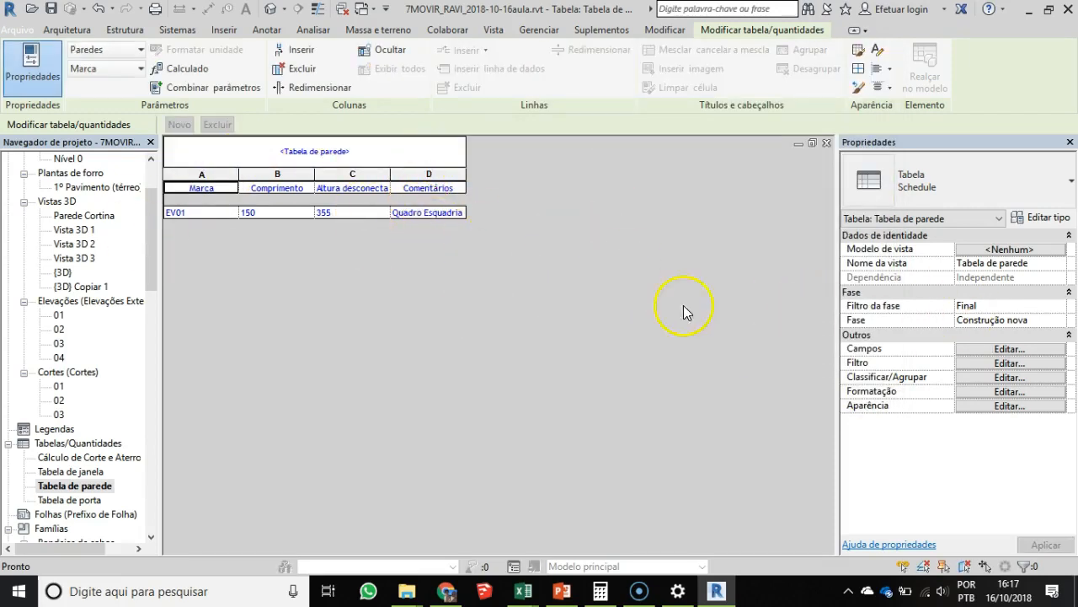
left_click(1016, 349)
left_click(725, 395)
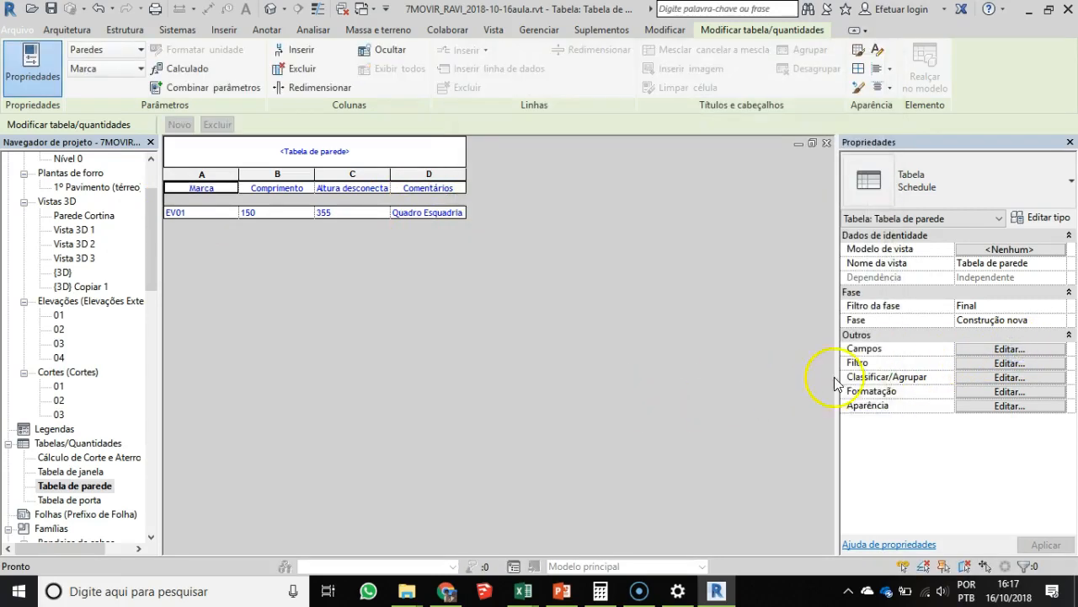
Change the wall schedule's filter to Comentários igual Quadro Esquadrias in place of the Marca condition
left_click(1011, 364)
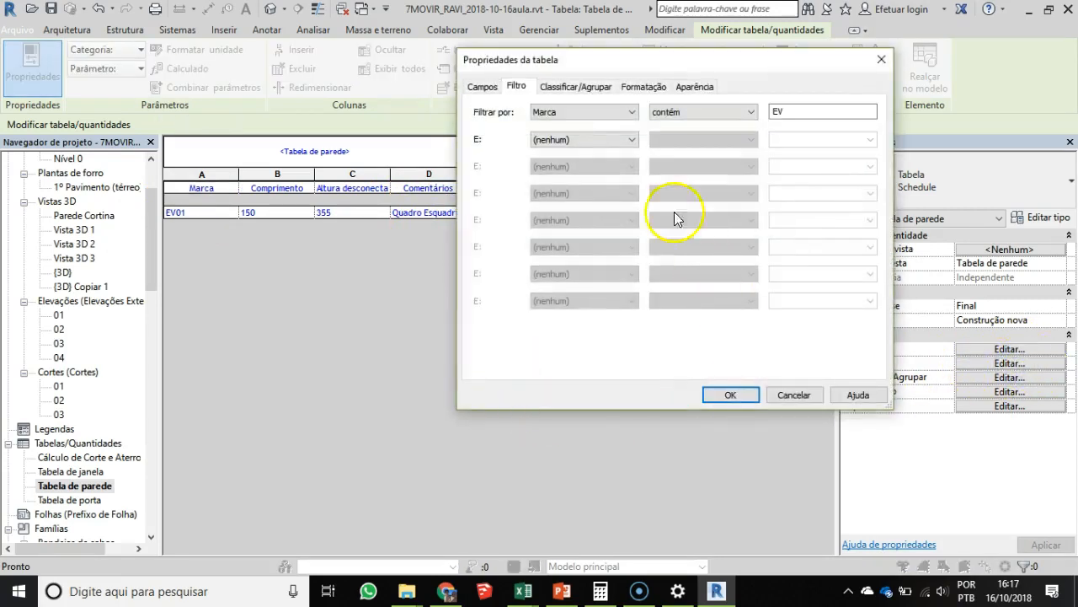
left_click(616, 115)
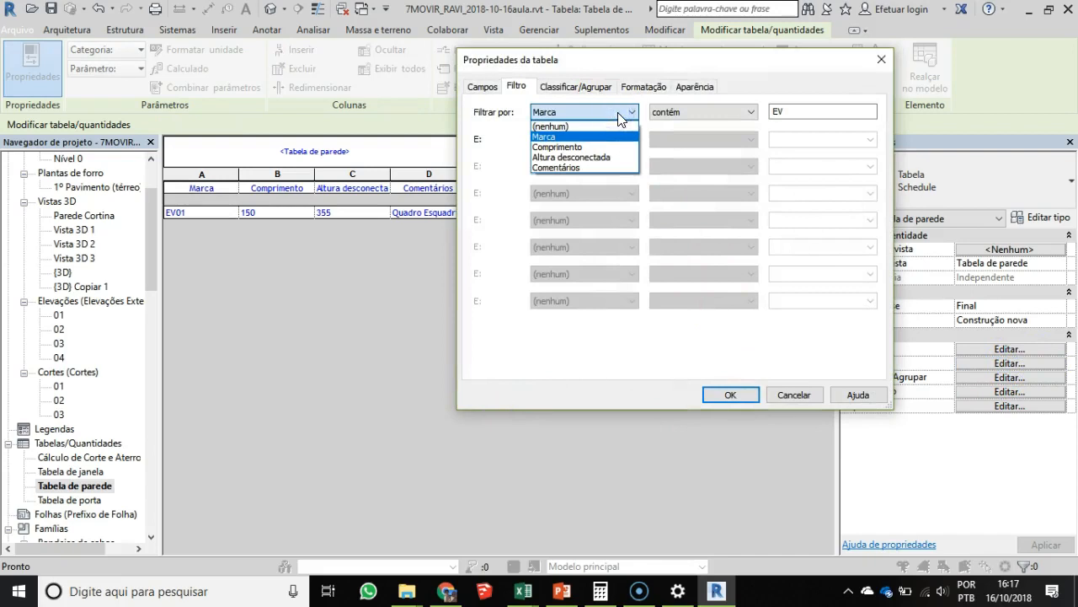
left_click(555, 167)
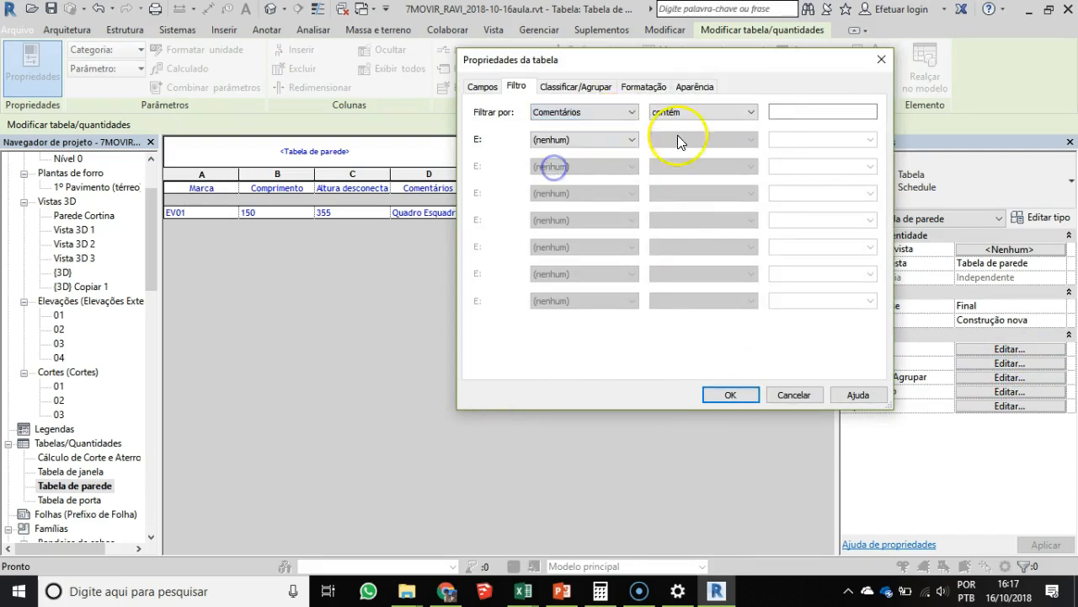
left_click(753, 112)
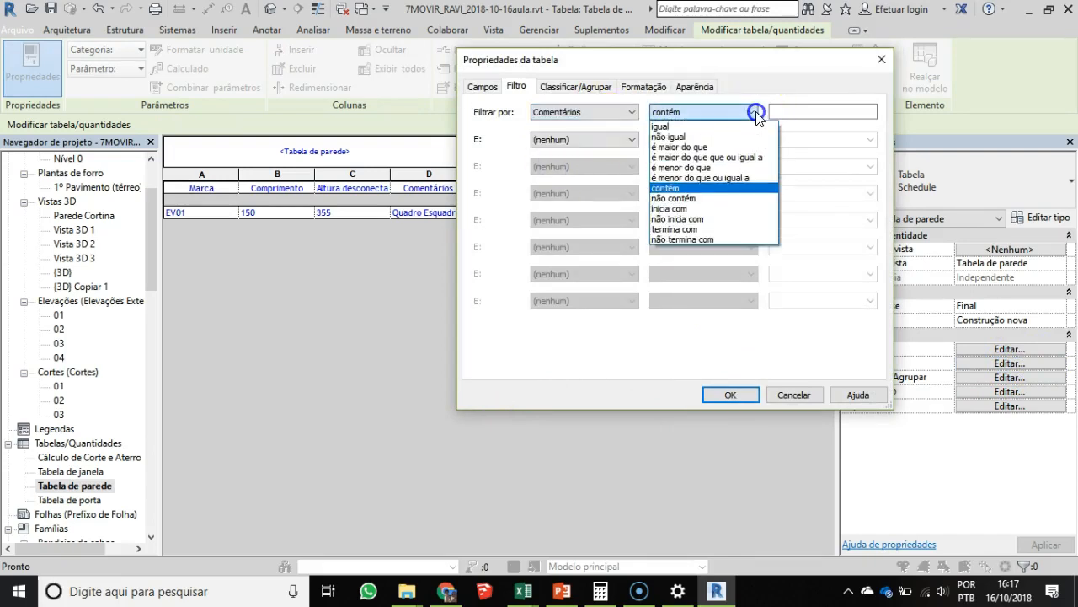
left_click(651, 115)
left_click(831, 111)
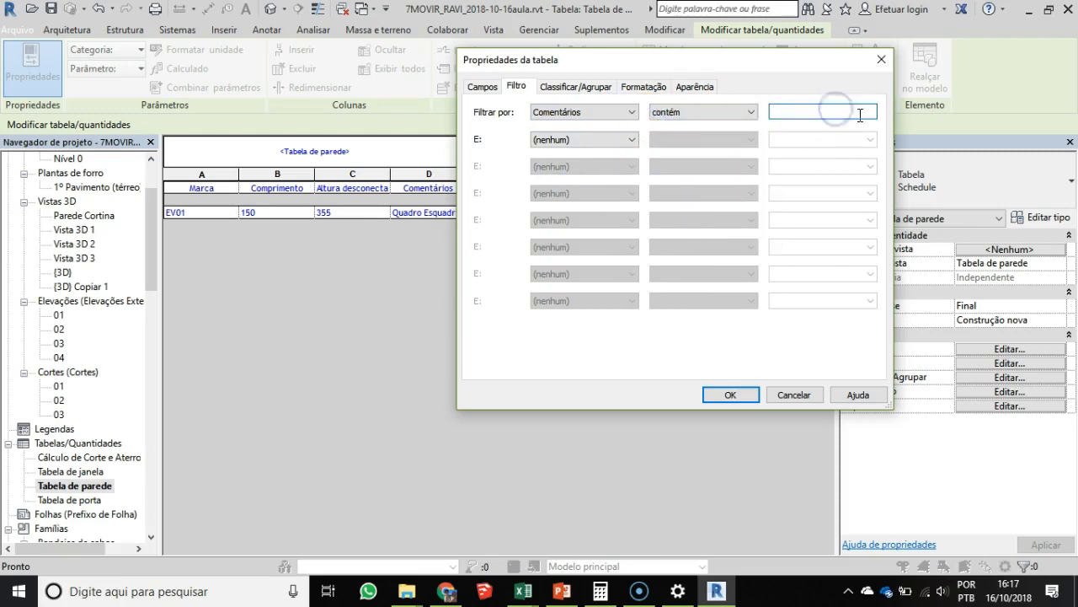
left_click(750, 111)
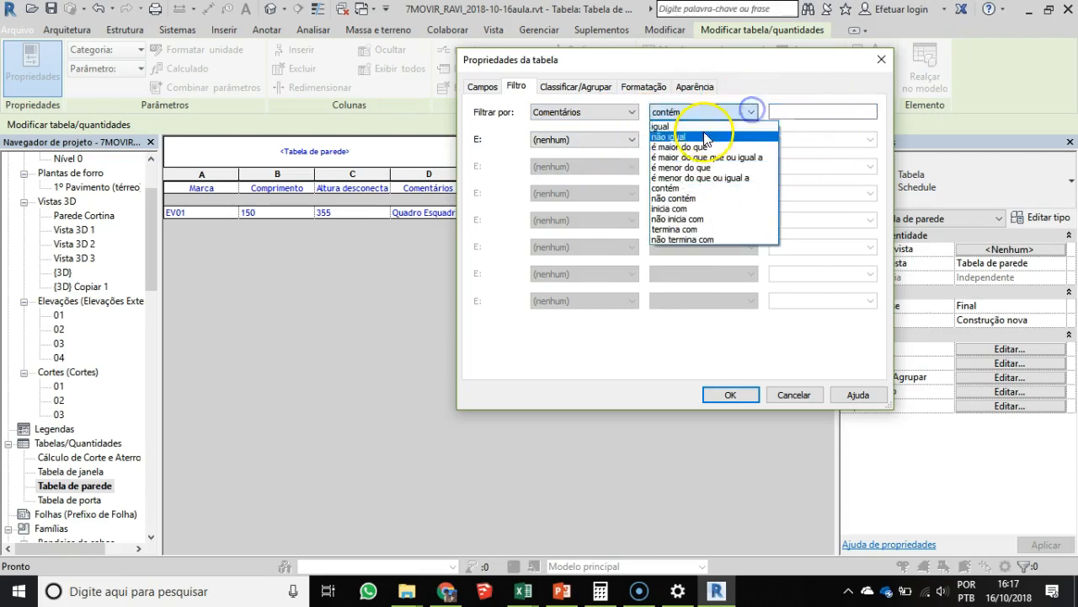
left_click(665, 126)
left_click(870, 112)
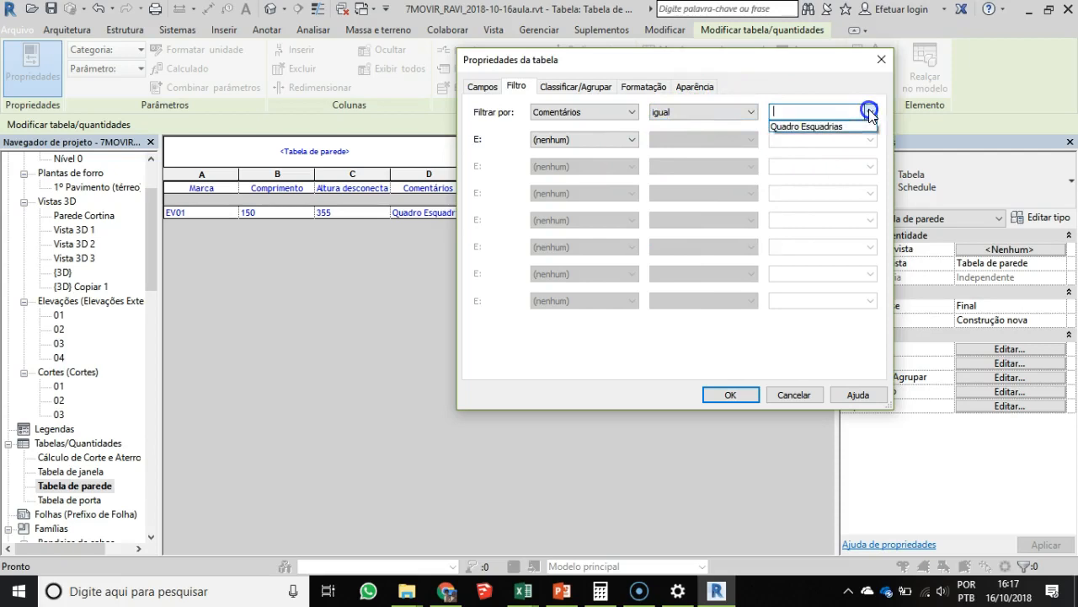
left_click(816, 127)
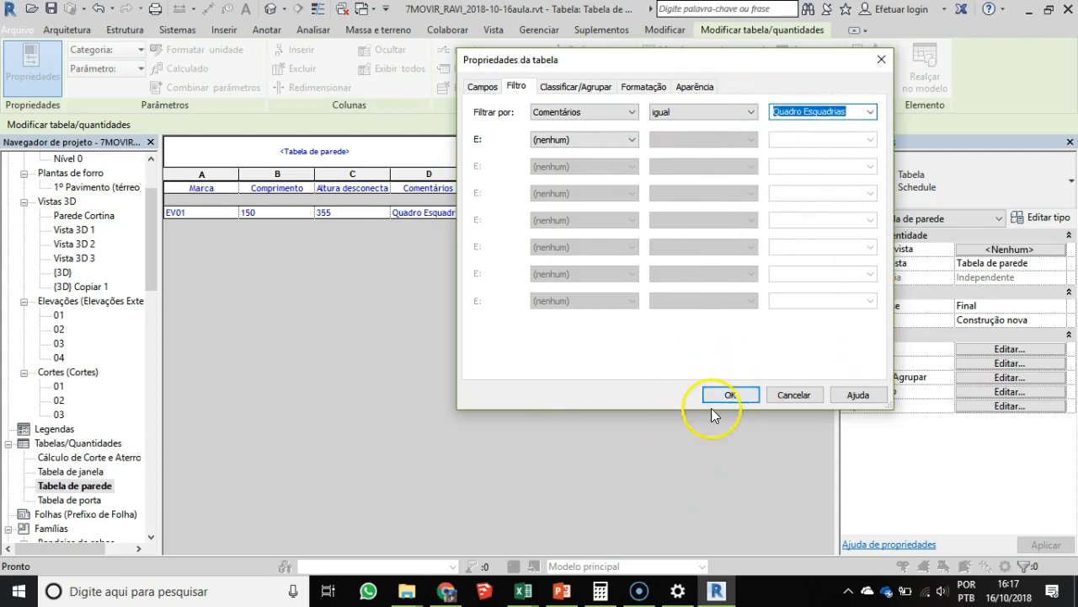
left_click(731, 394)
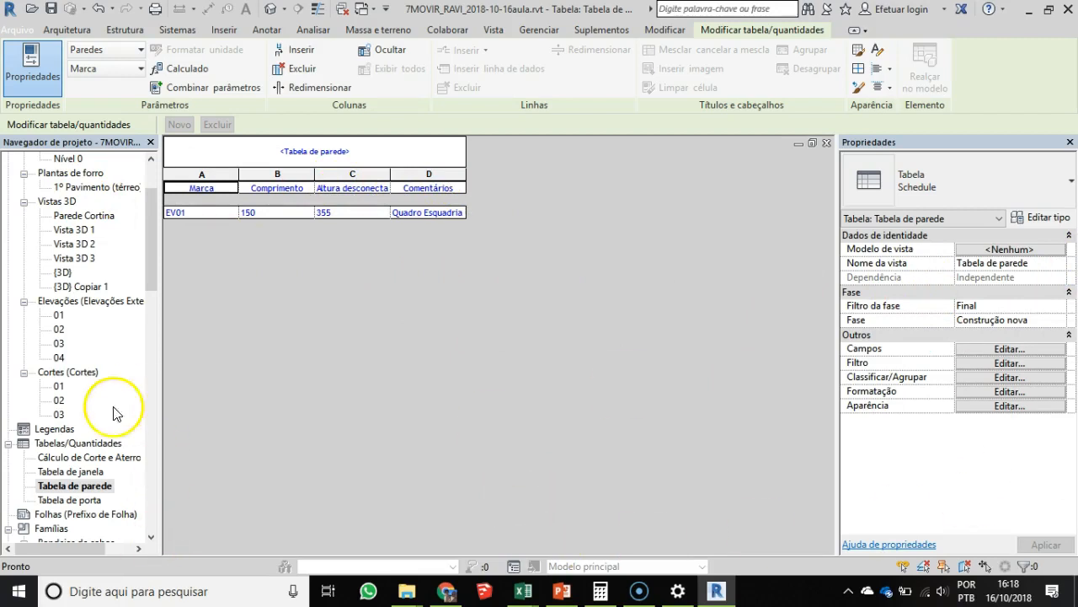
Open the window schedule Tabela de janela to examine its columns and rows
left_click_drag(157, 265, 156, 286)
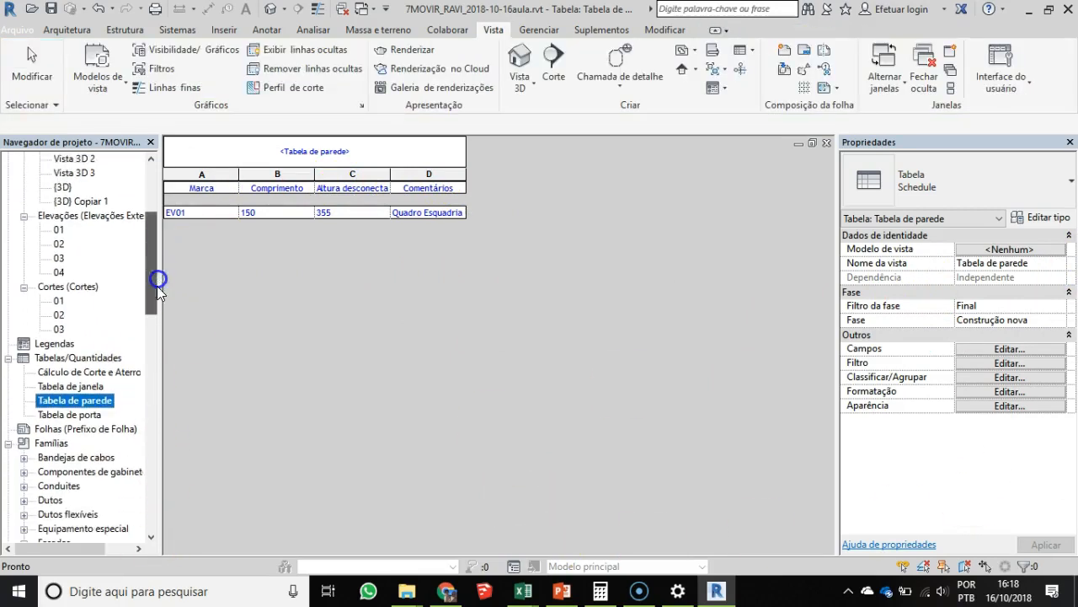
double_click(58, 388)
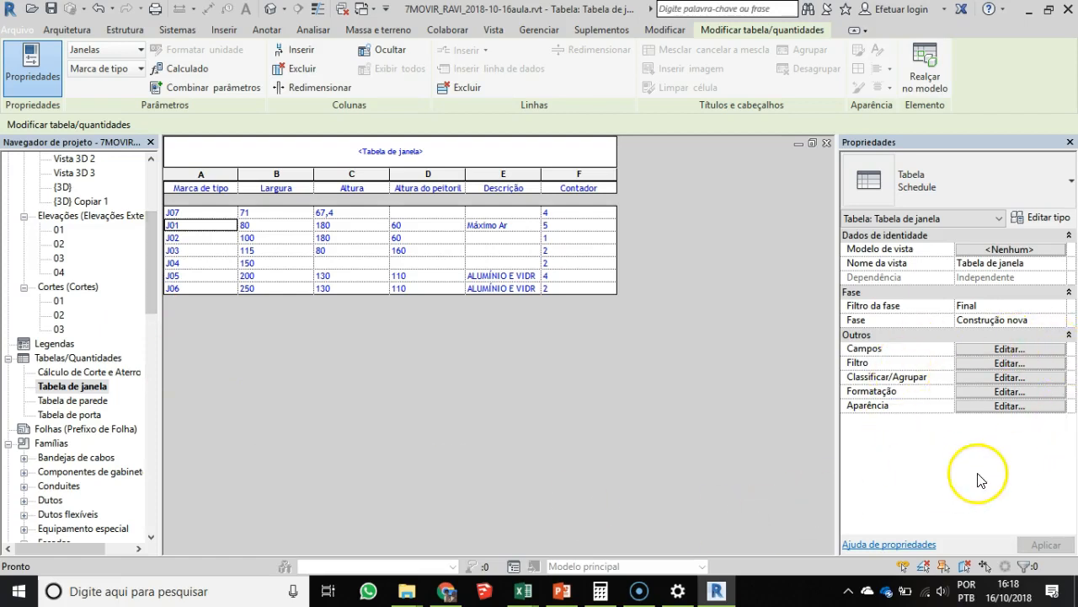
left_click(1018, 350)
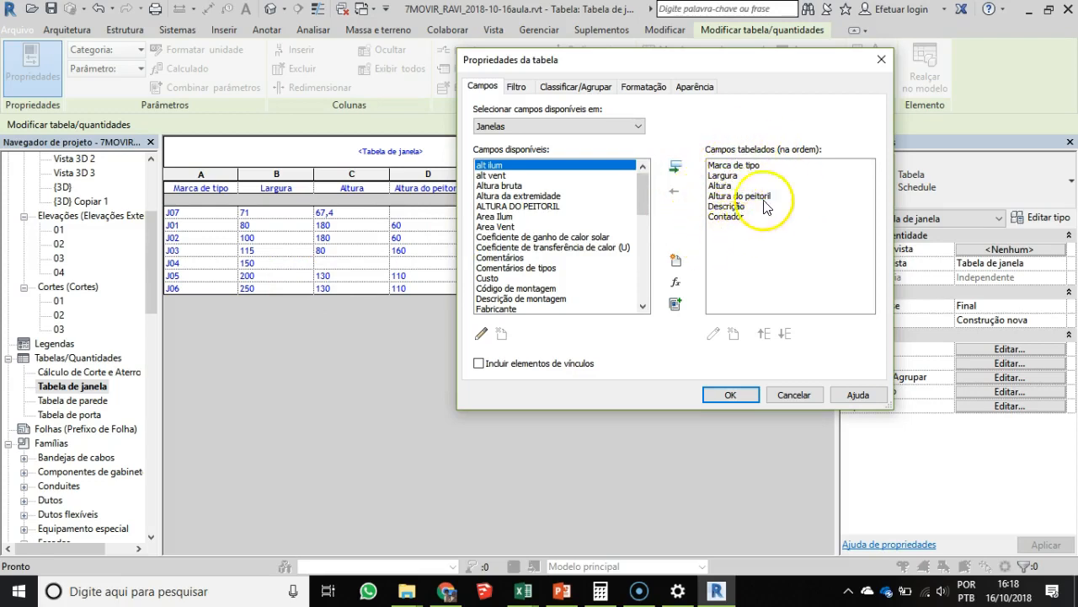
left_click(516, 87)
left_click_drag(611, 64, 469, 52)
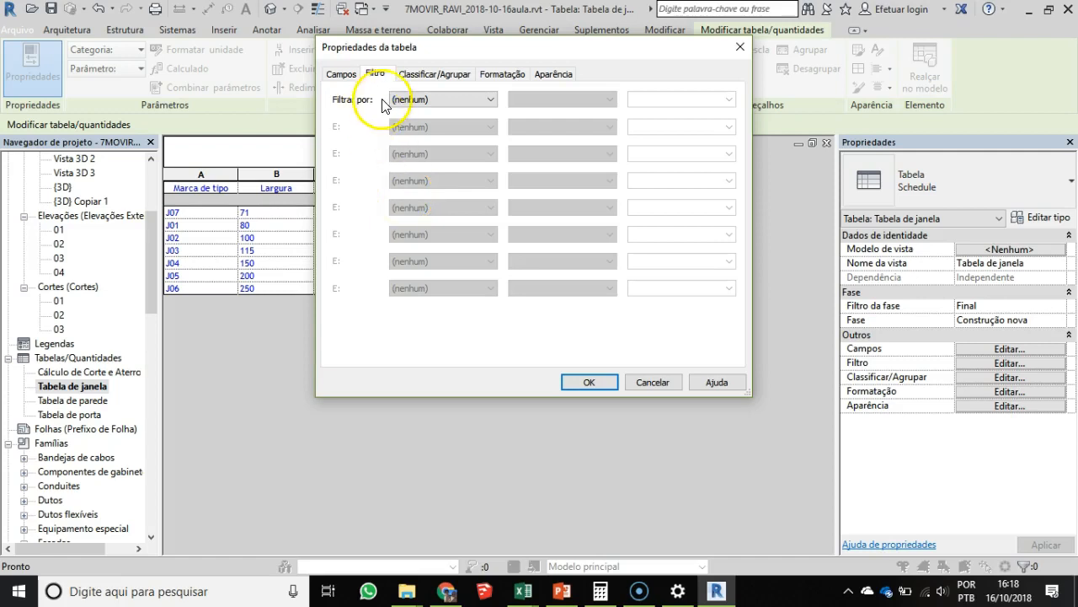
left_click(484, 101)
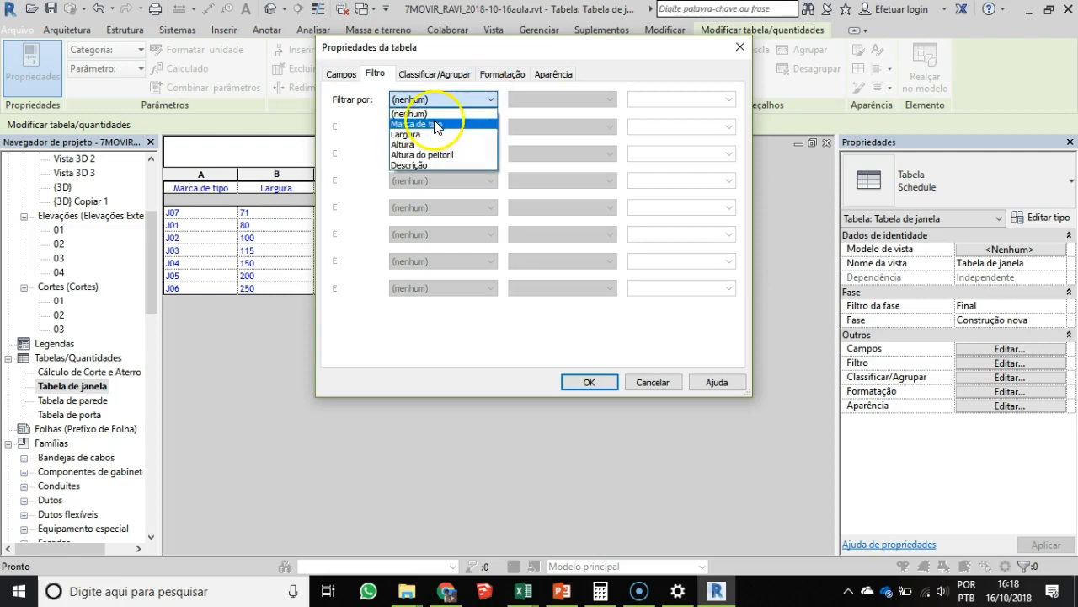
key("Escape")
key("Escape")
Add the Nível field after Contador in the window schedule's fields
left_click(1008, 347)
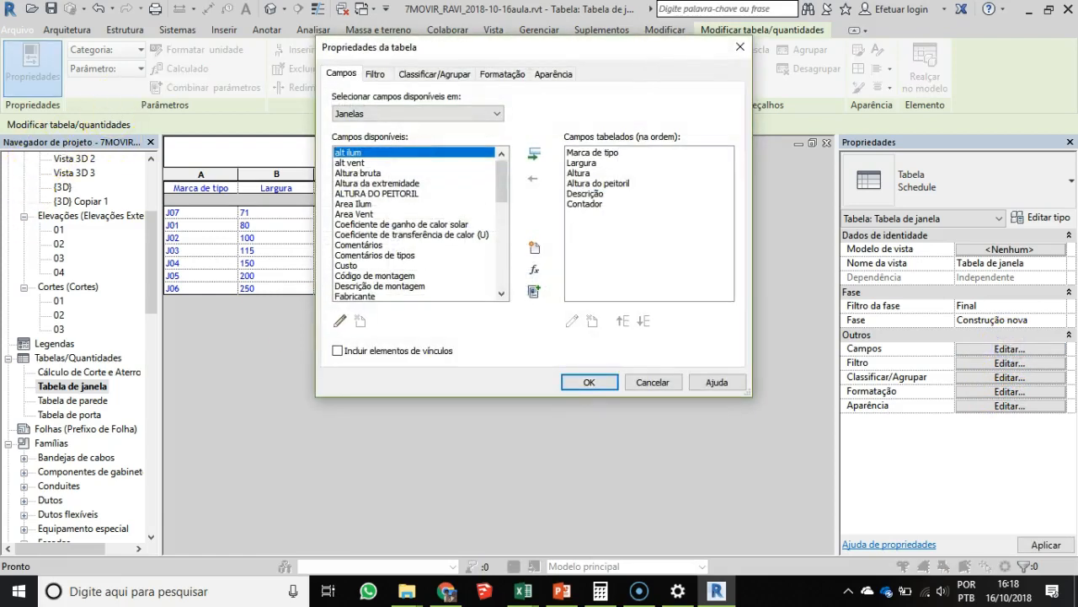
left_click(350, 193)
scroll(362, 207, "down", 5)
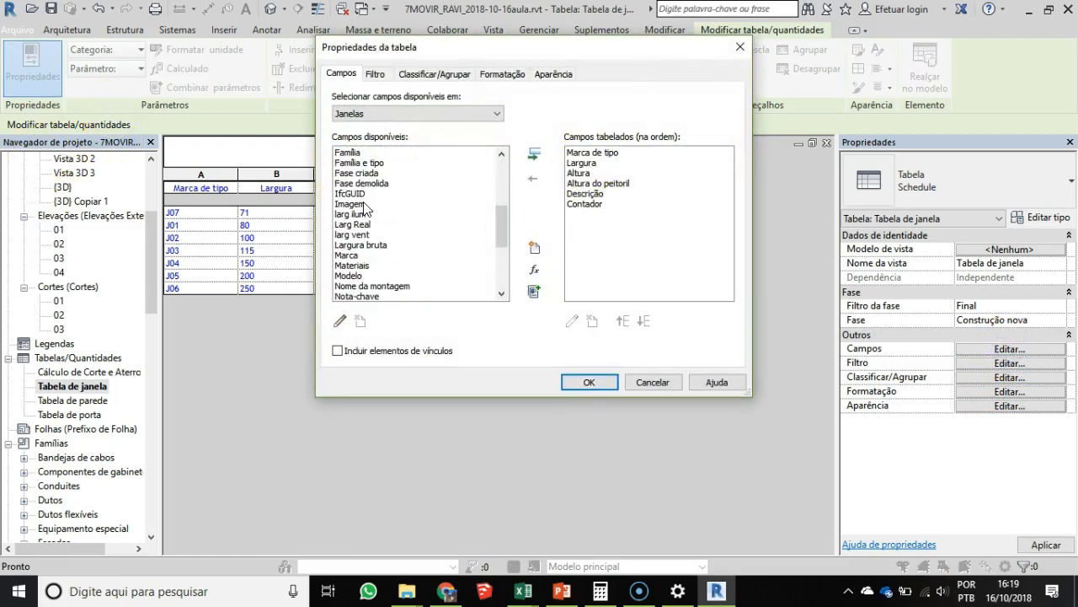
scroll(377, 272, "down", 2)
left_click(341, 255)
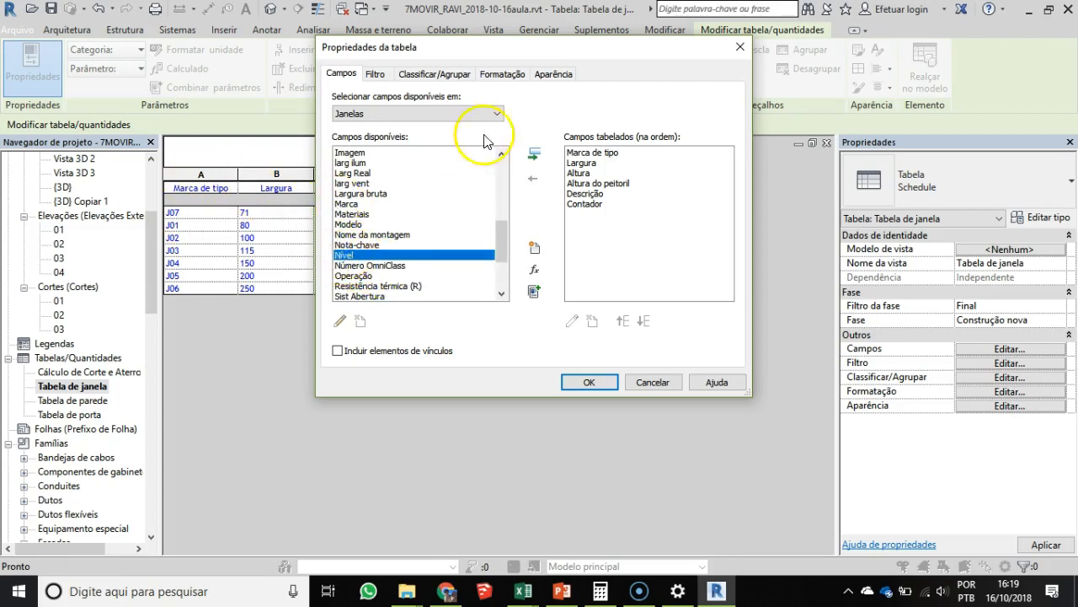
left_click(535, 155)
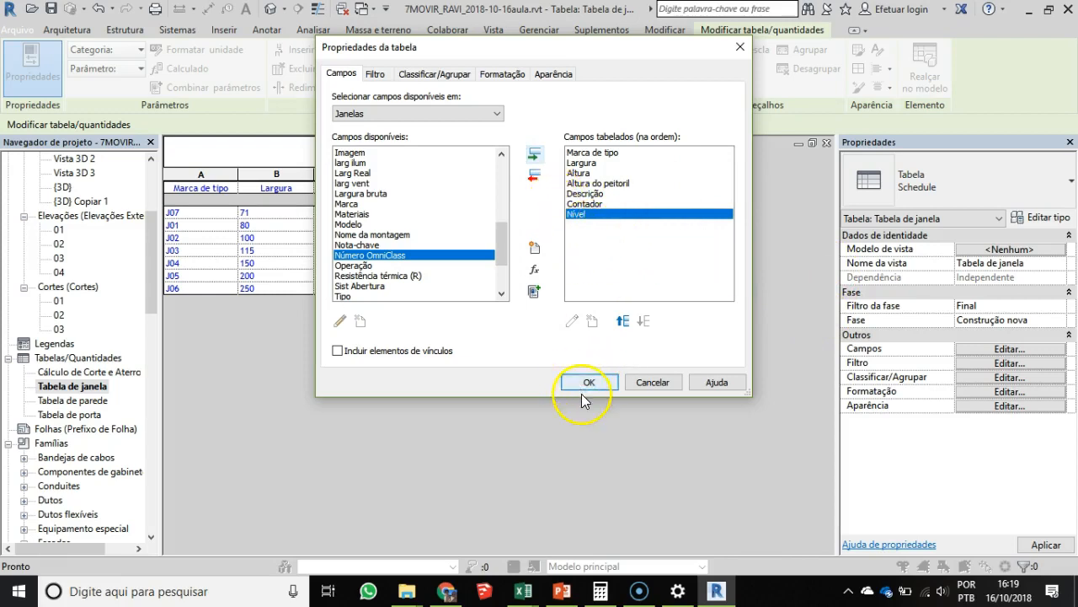
Filter the window schedule by Nível igual 1º Pavimento (térreo) and apply the schedule properties
left_click(375, 74)
left_click(469, 98)
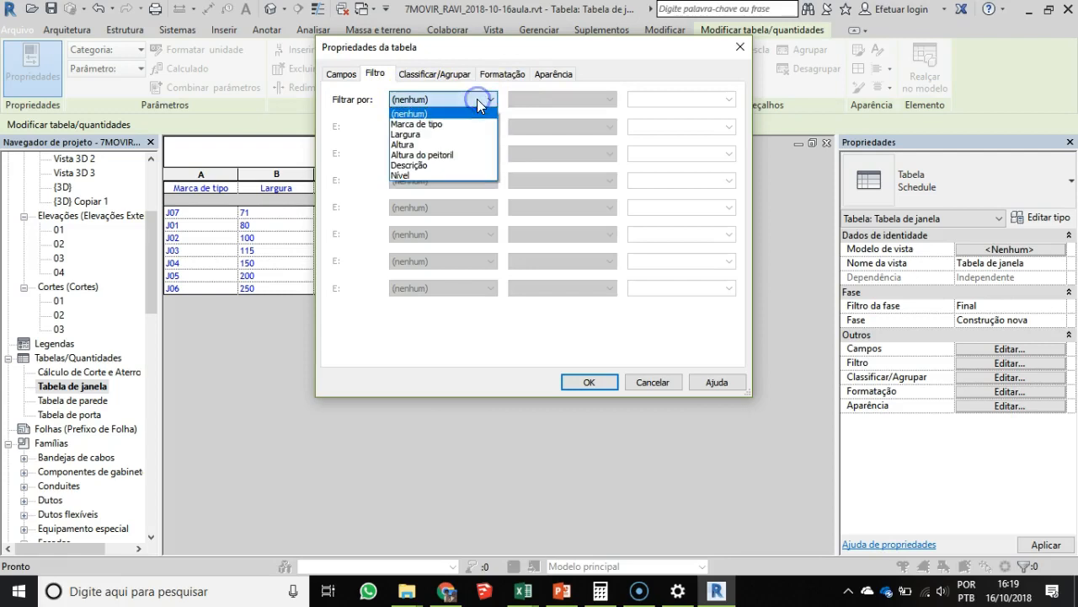
left_click(400, 176)
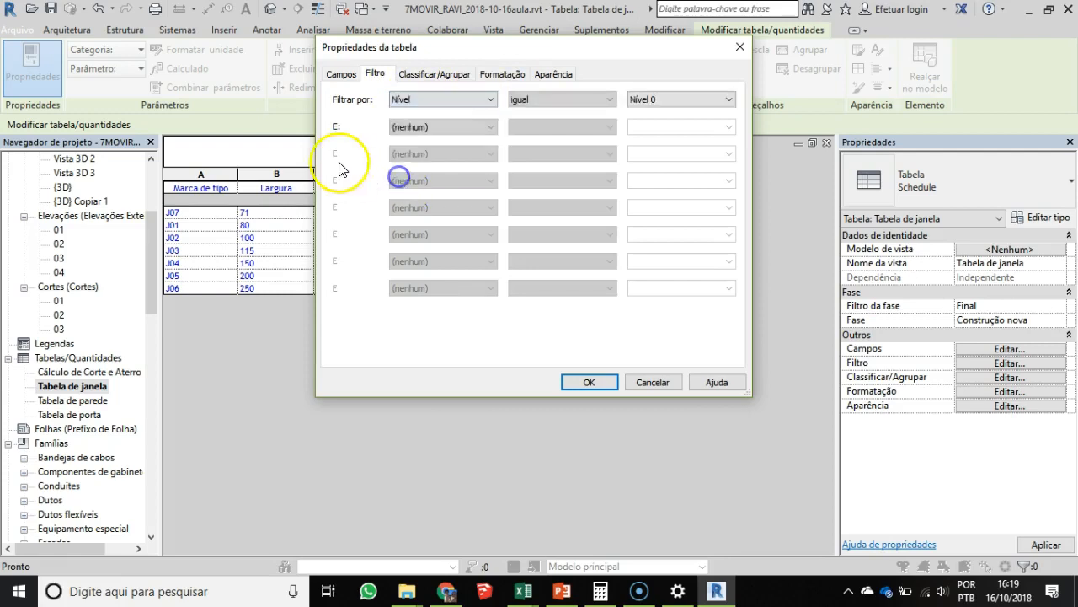
left_click(698, 98)
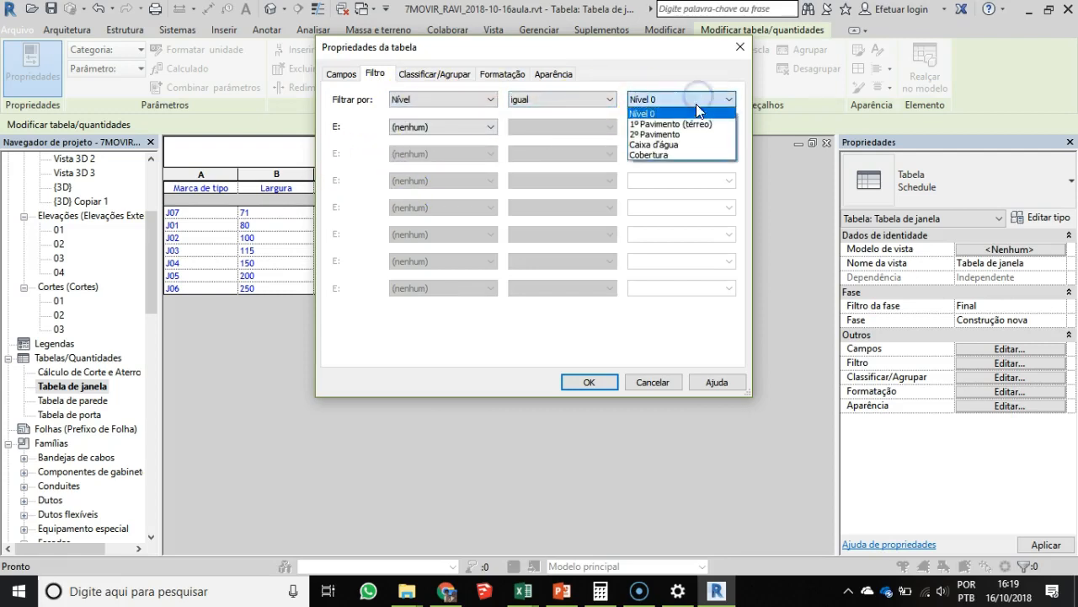
left_click(685, 123)
left_click_drag(482, 48, 792, 87)
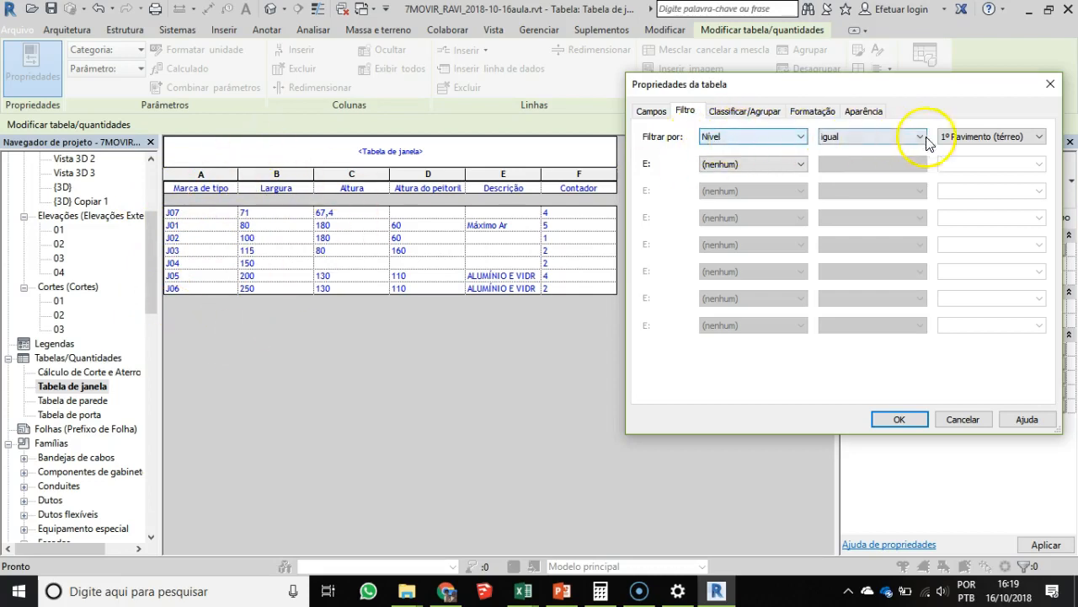
left_click(898, 419)
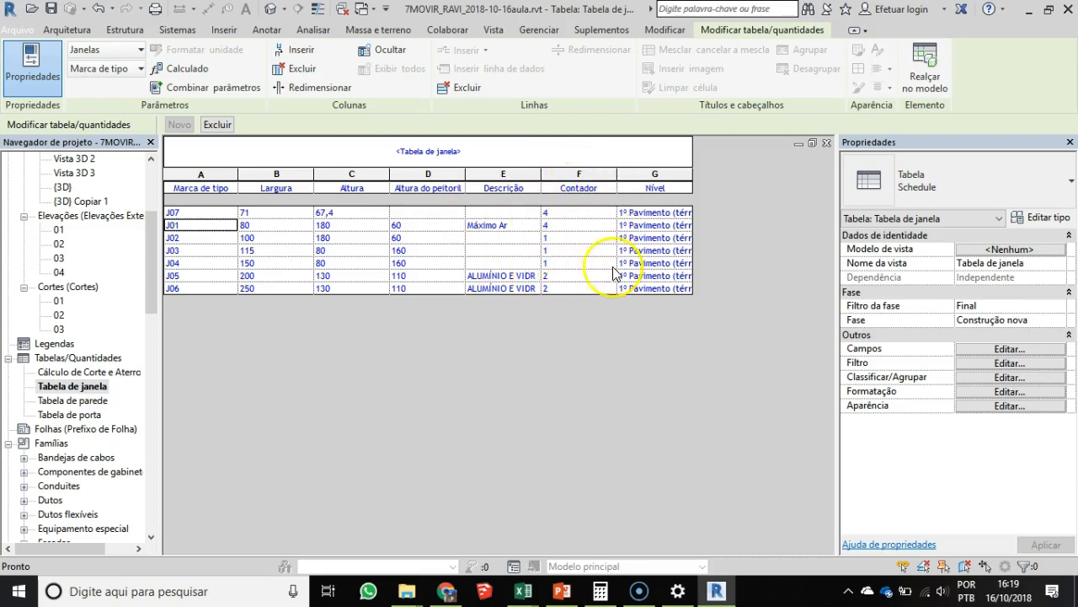
Undo and redo the last window schedule change to compare the window counts
key("ctrl+z")
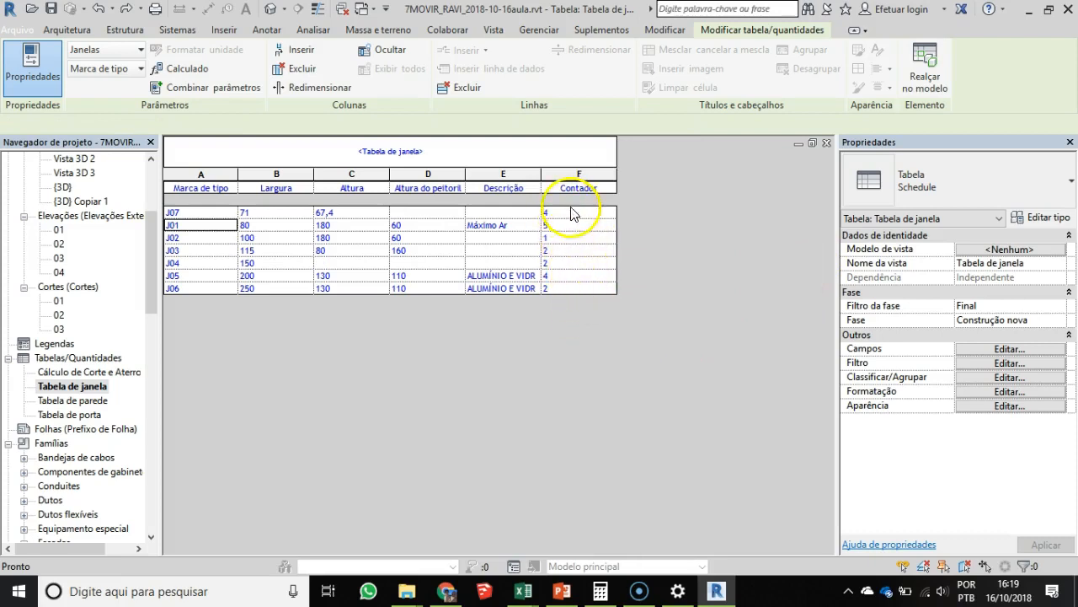
left_click(127, 10)
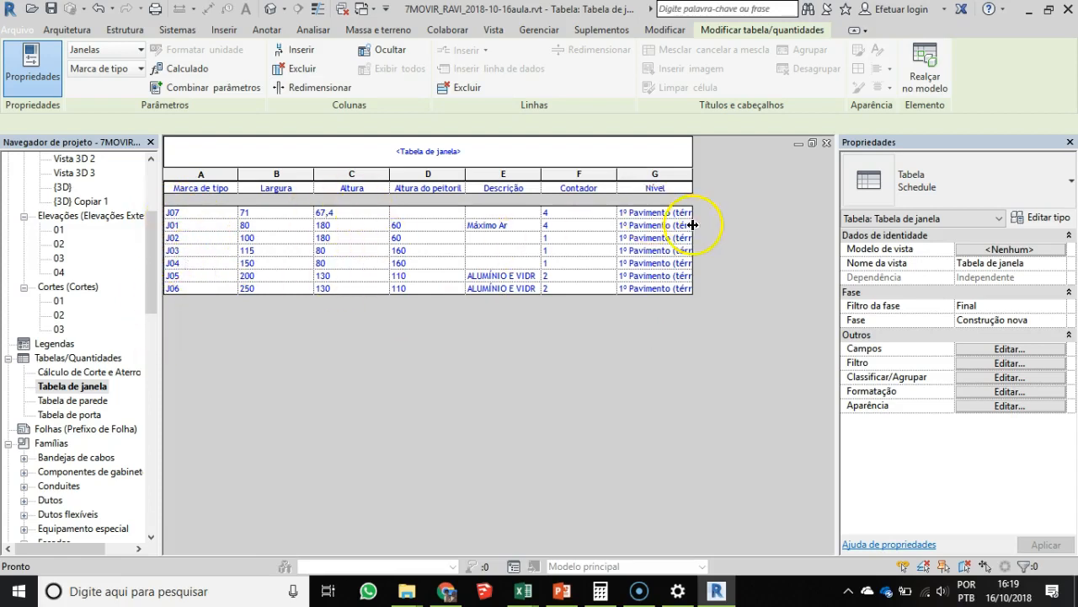
Change the window schedule's Nível filter value to 2º Pavimento
left_click(1004, 364)
left_click(1011, 148)
left_click(970, 167)
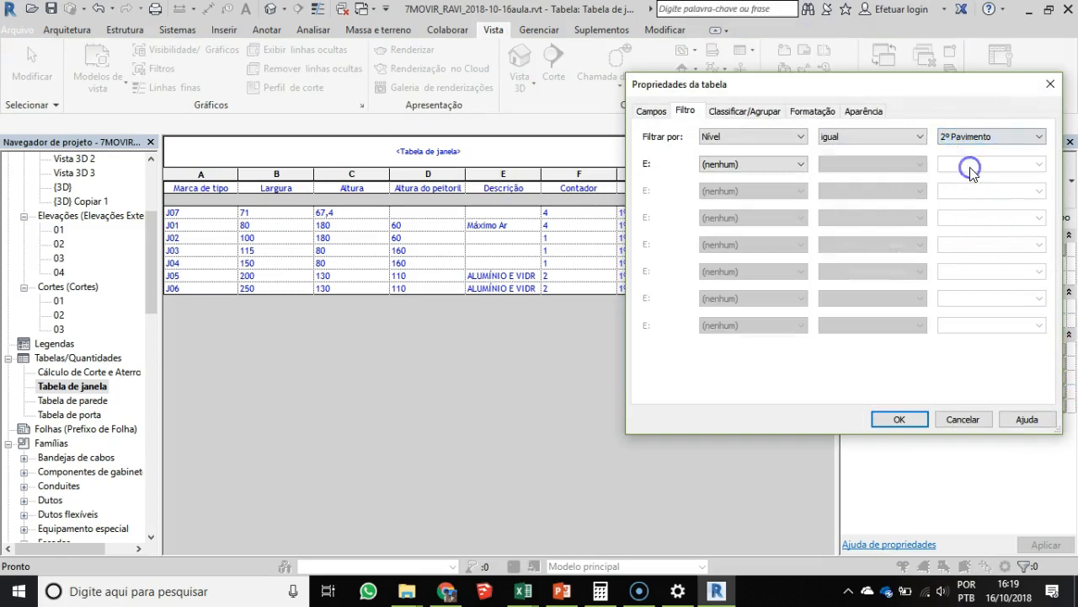
left_click(900, 419)
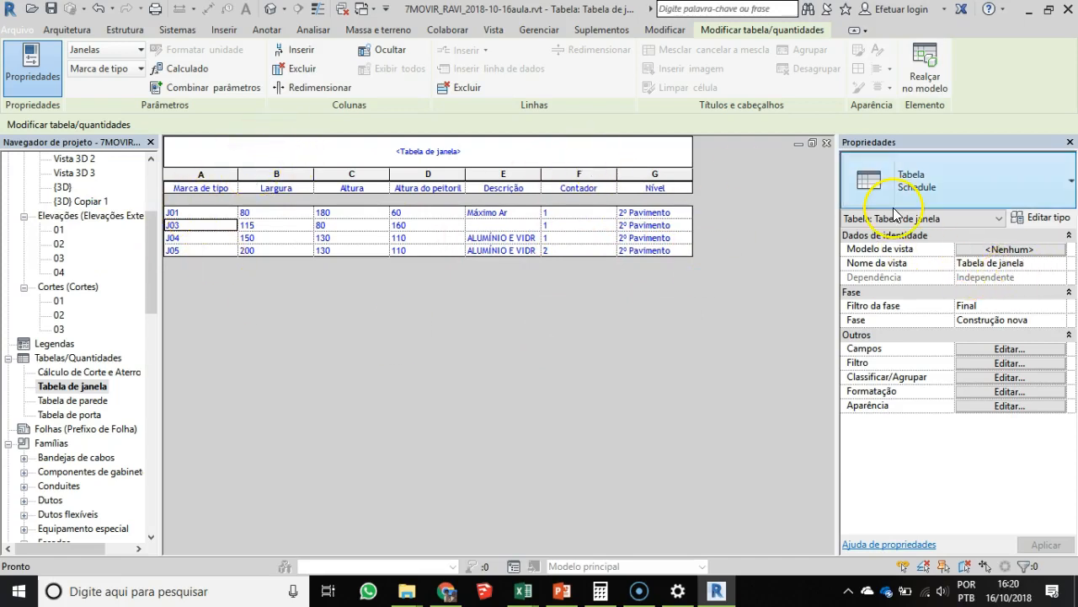
Remove the Nível filter from the window schedule by setting its condition to (nenhum)
left_click(1008, 364)
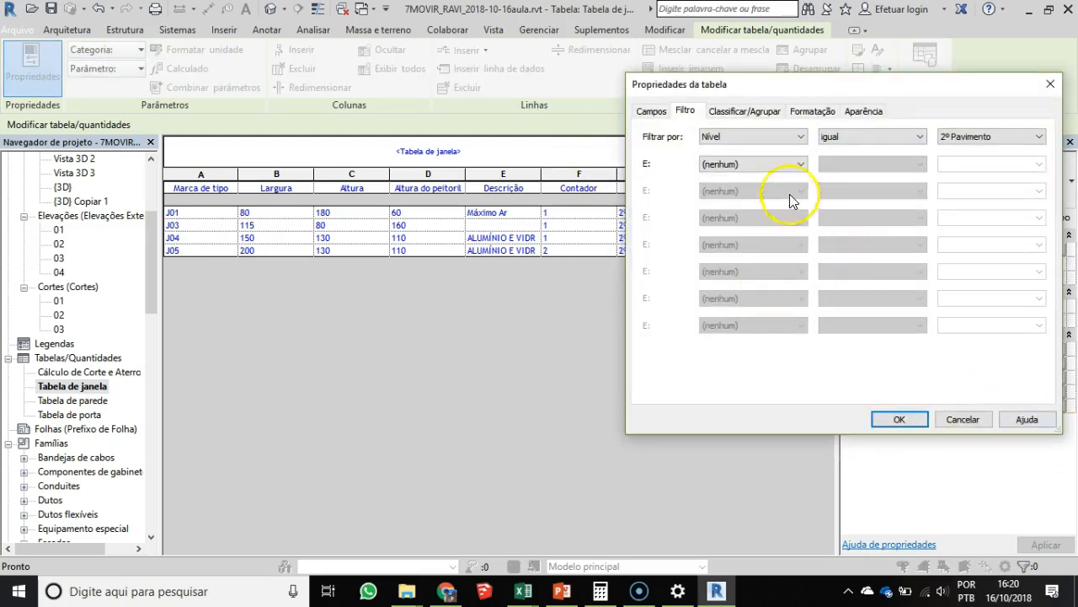
left_click(801, 137)
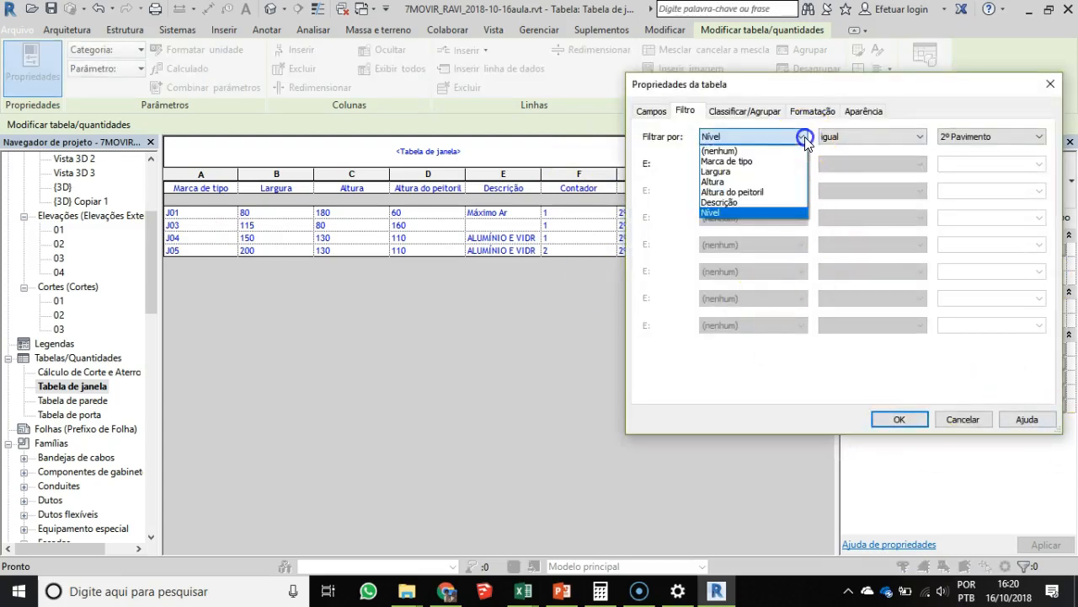
left_click(730, 151)
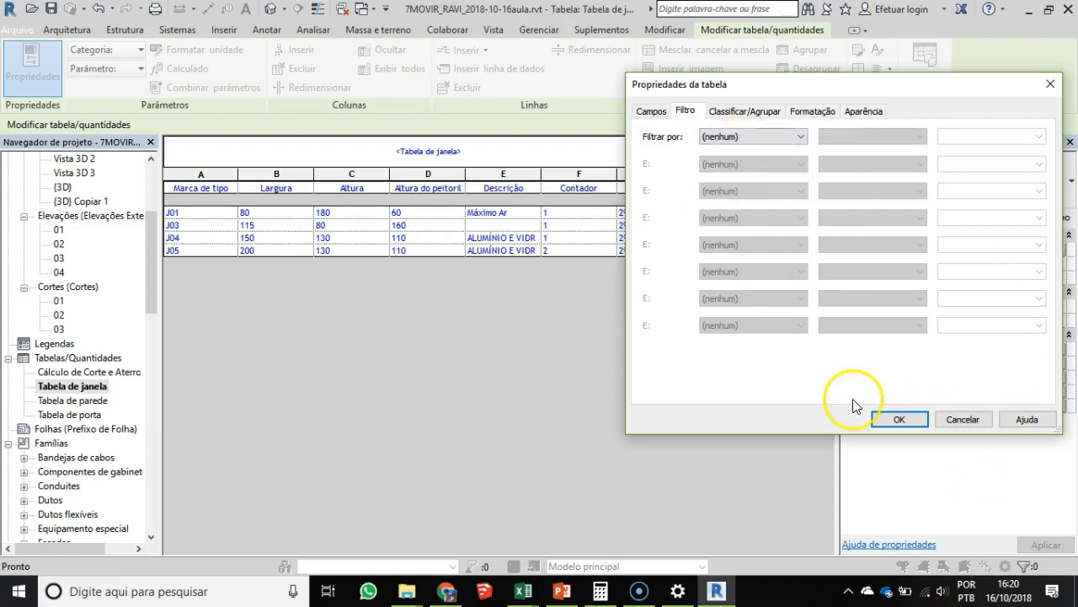
left_click(745, 112)
left_click(899, 420)
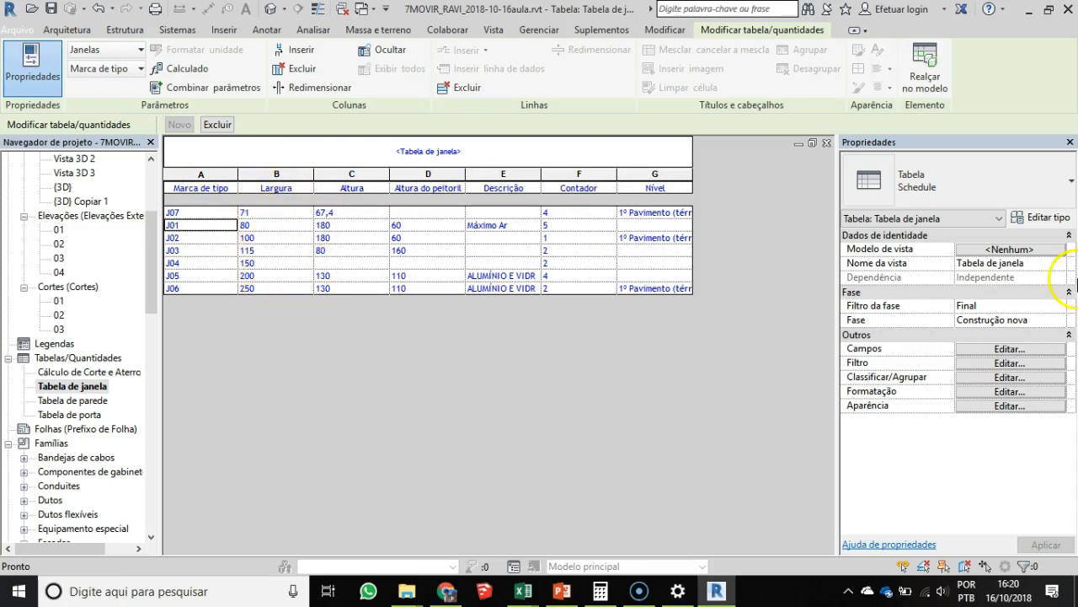
Sort the window schedule by Marca de tipo in ascending order and itemize every instance
left_click(1004, 378)
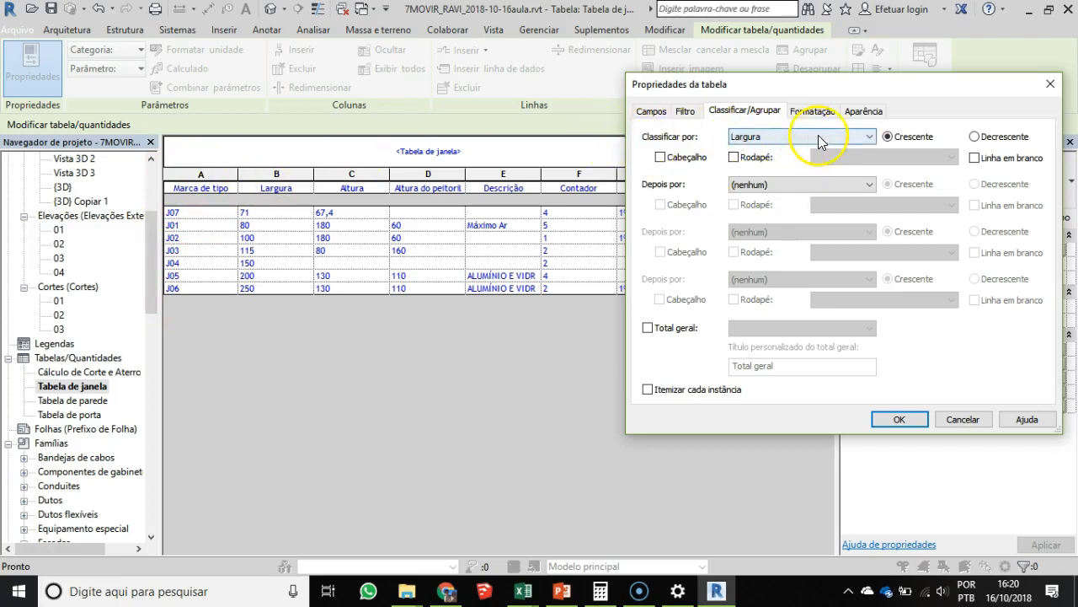
left_click(848, 139)
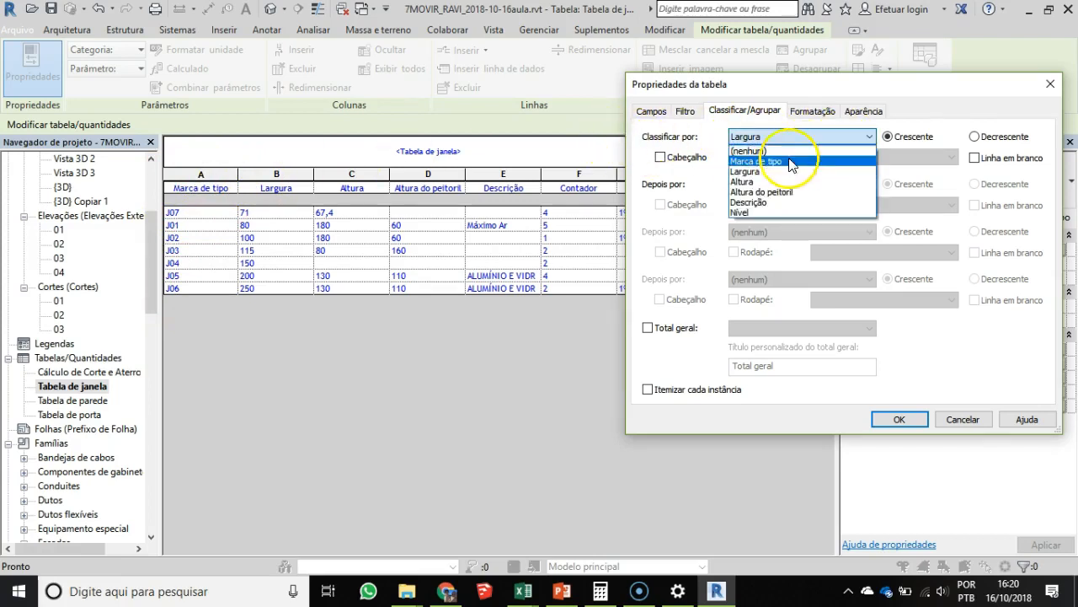
left_click(748, 161)
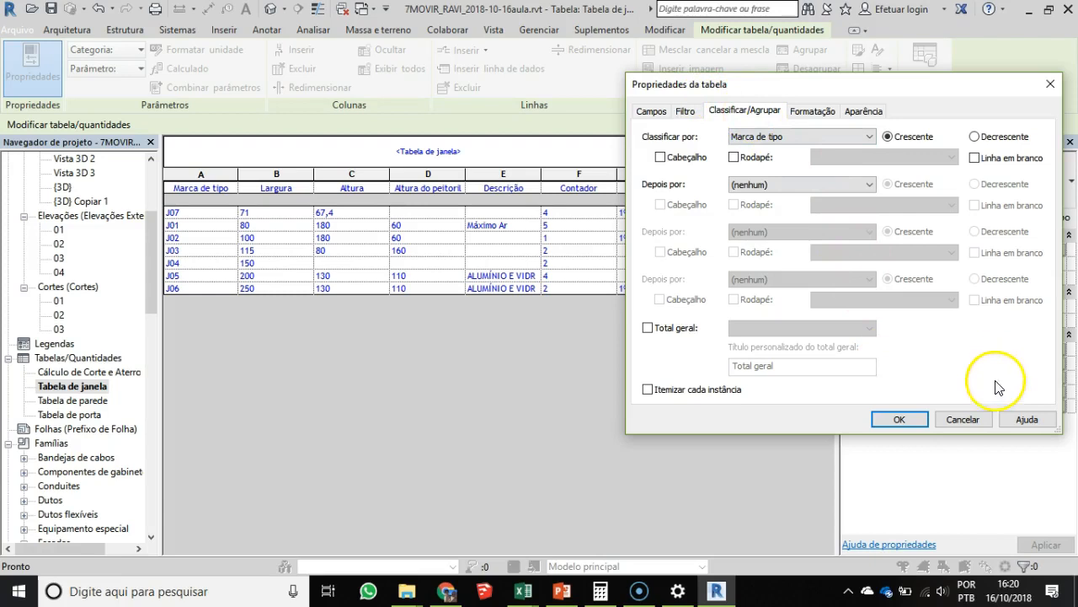
left_click(647, 389)
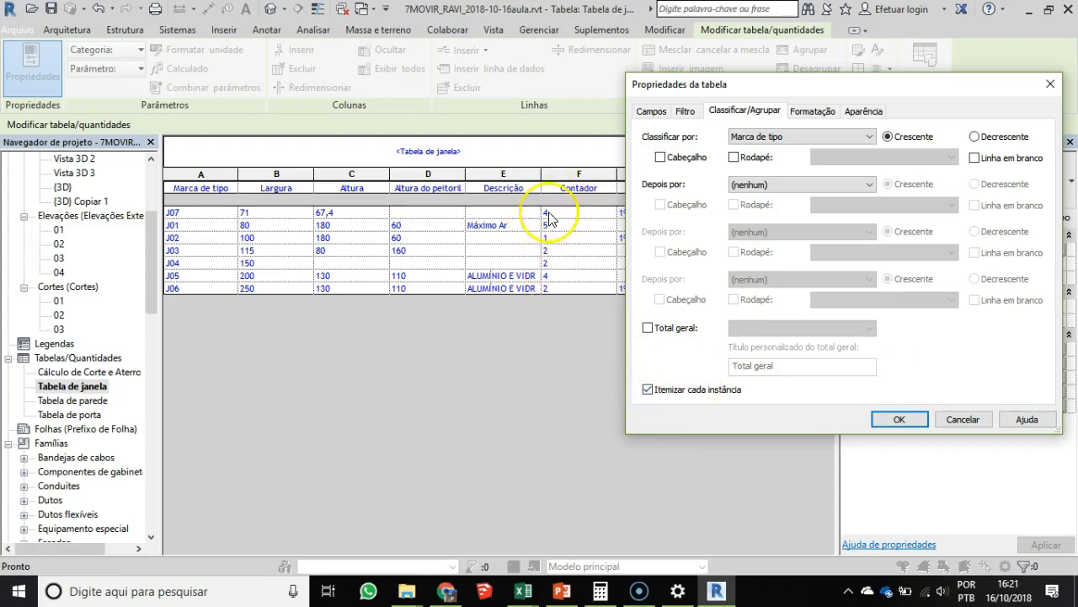
left_click(898, 421)
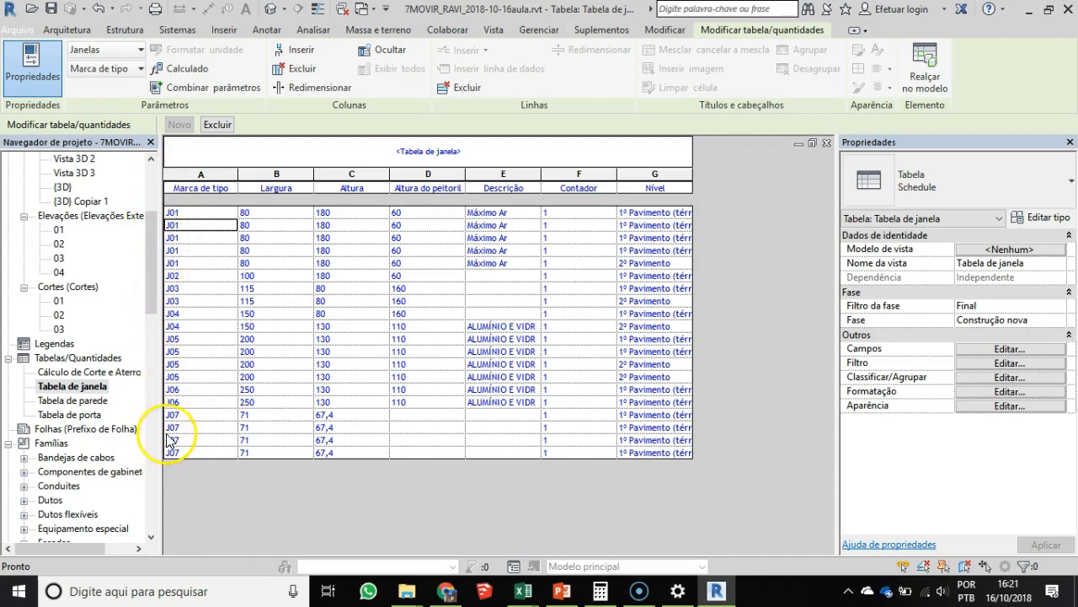
Turn off Itemizar cada instância so the window schedule groups identical types
left_click(1001, 379)
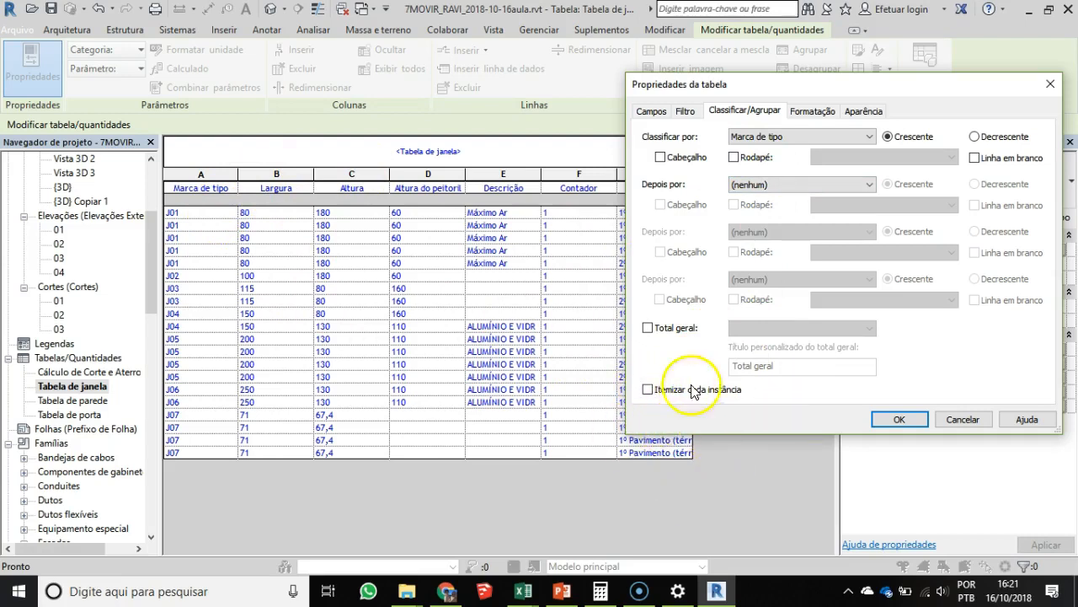
left_click(900, 420)
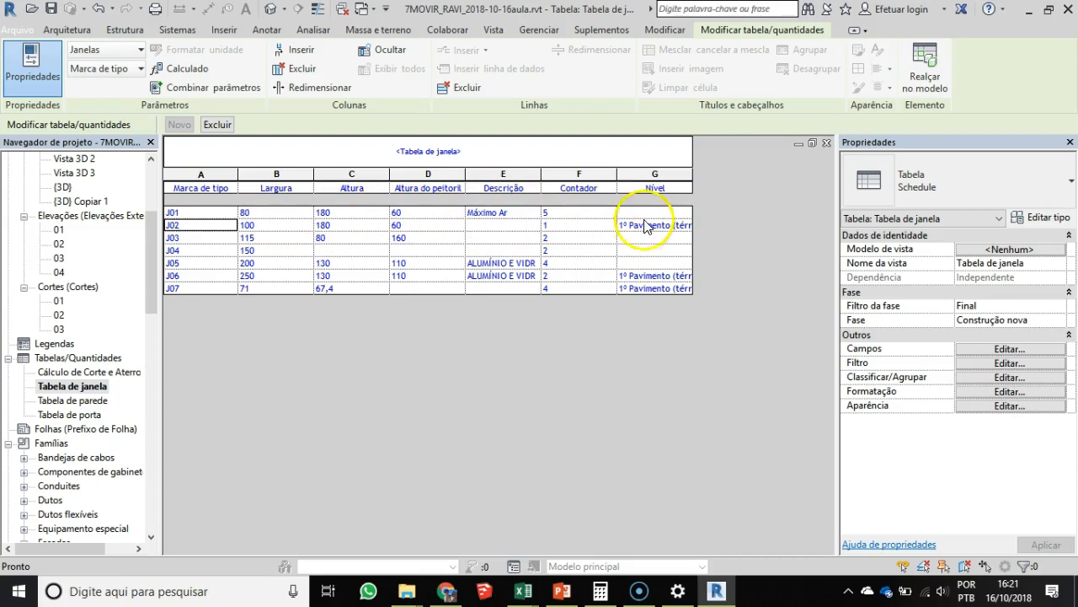
Rename the heading of the window schedule's Marca de tipo field as Código
left_click(991, 377)
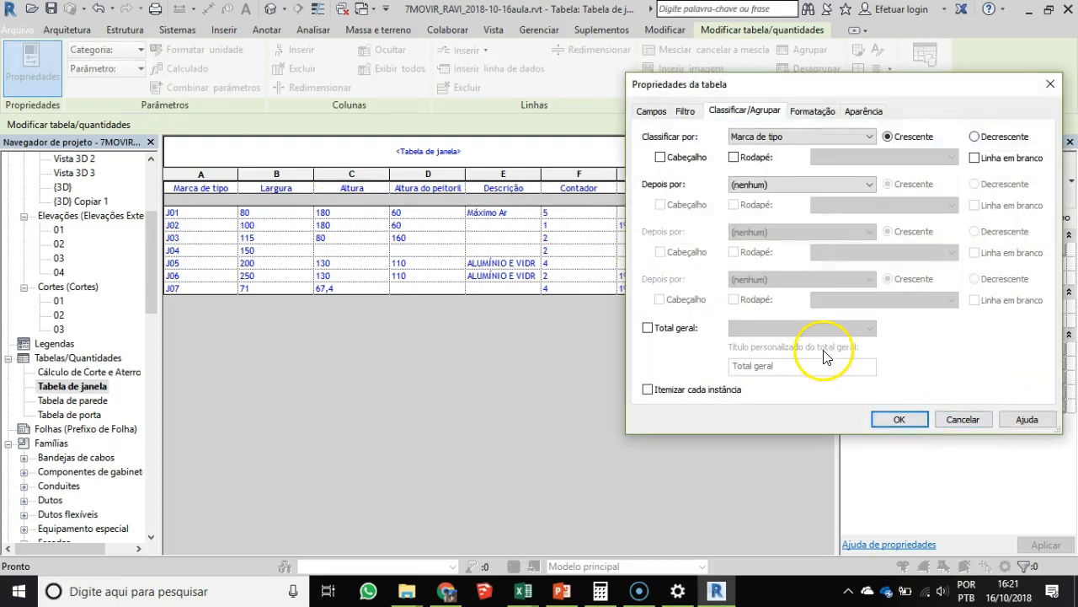
left_click(814, 118)
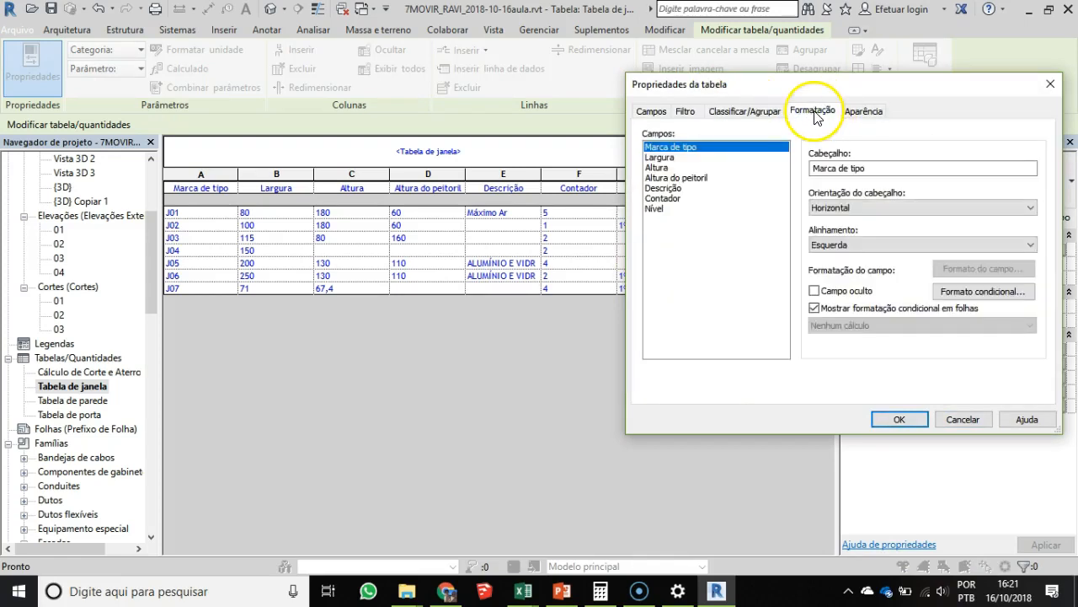
left_click_drag(795, 88, 654, 57)
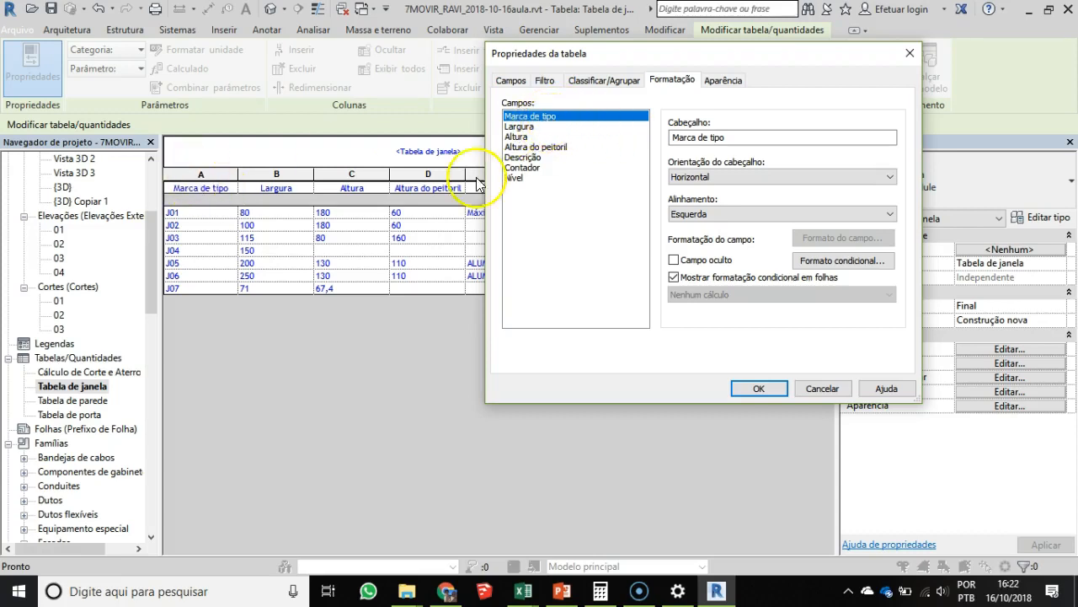
left_click(752, 139)
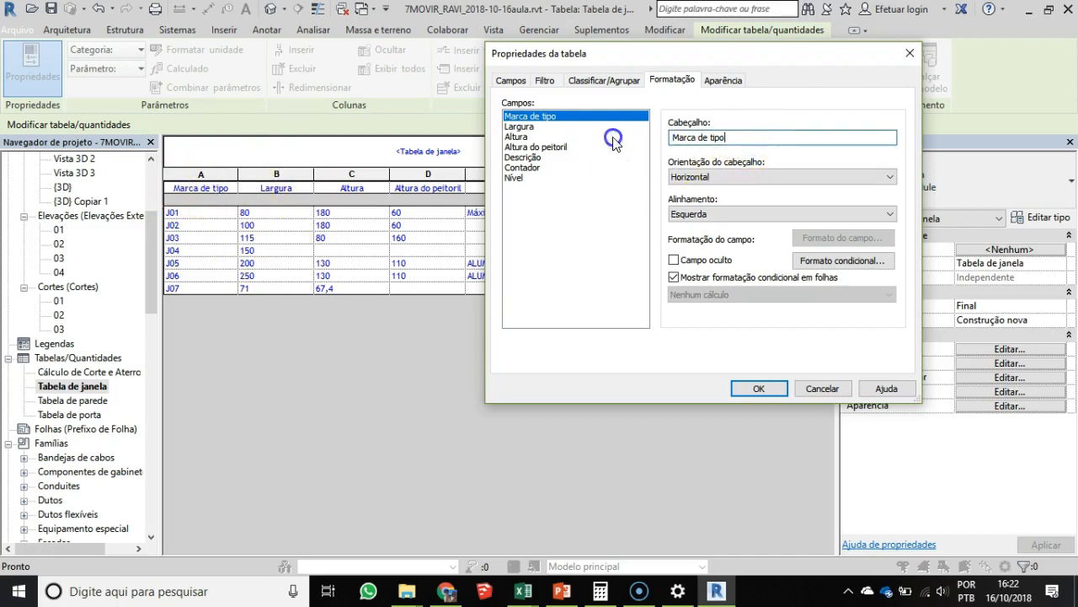
left_click(751, 137)
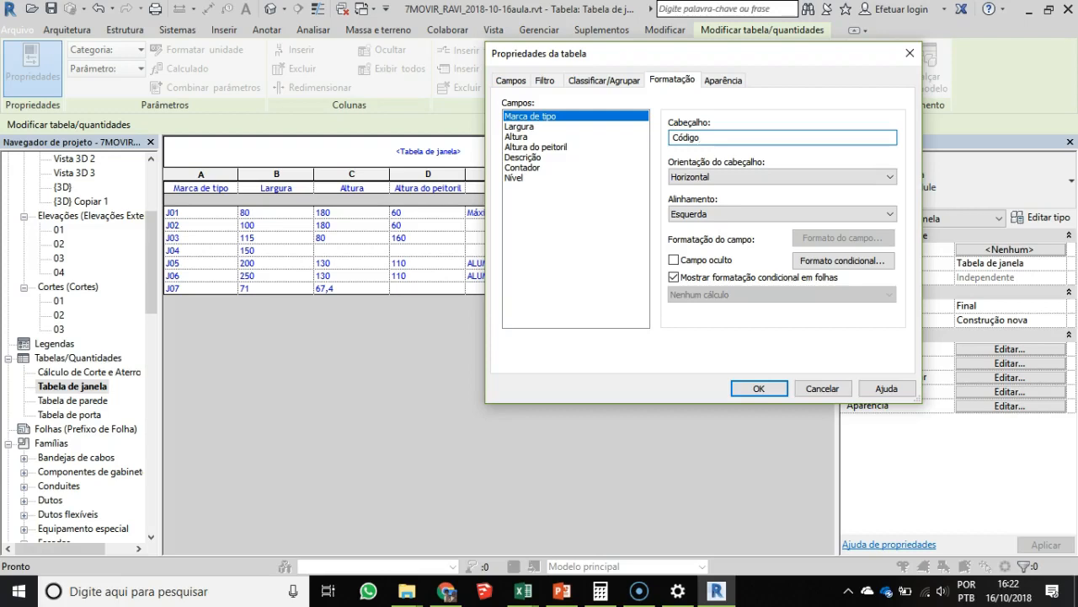
key("Return")
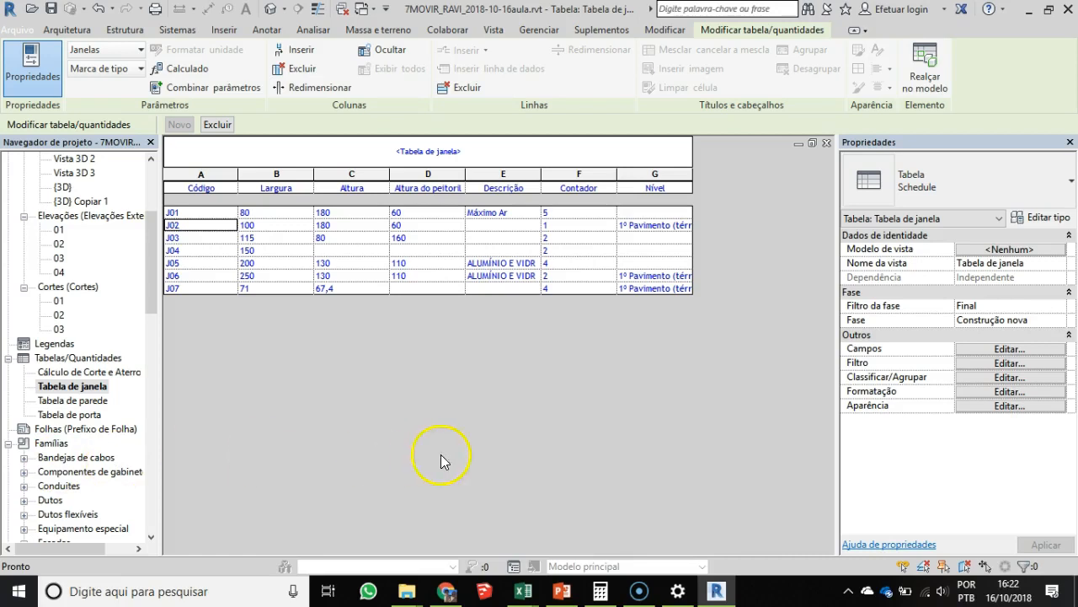
Rename the heading of the window schedule's Altura do peitoril field as Peitoril
left_click(1000, 392)
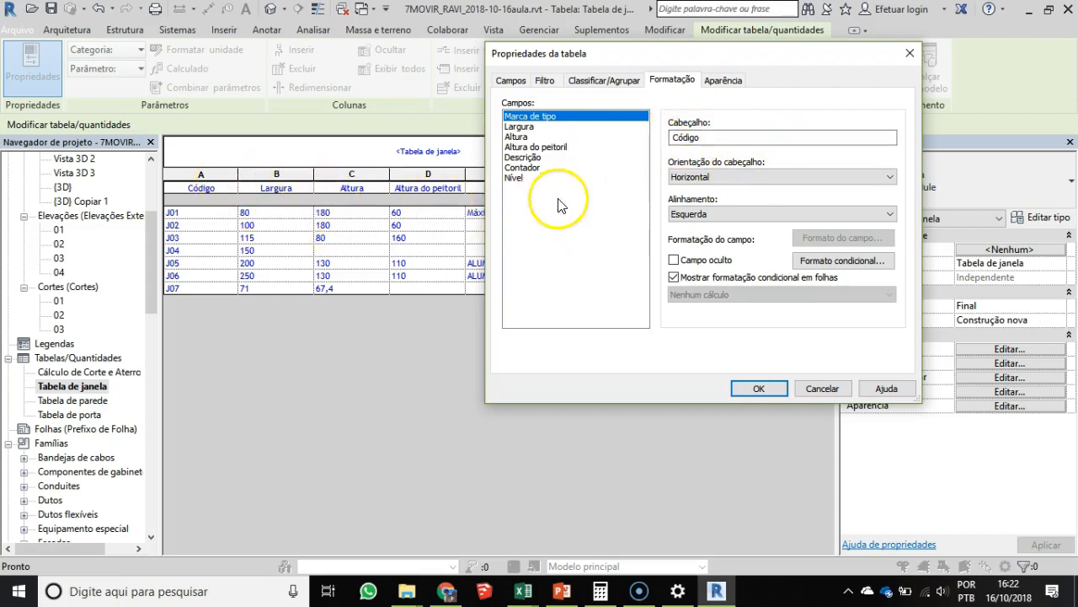
left_click(534, 147)
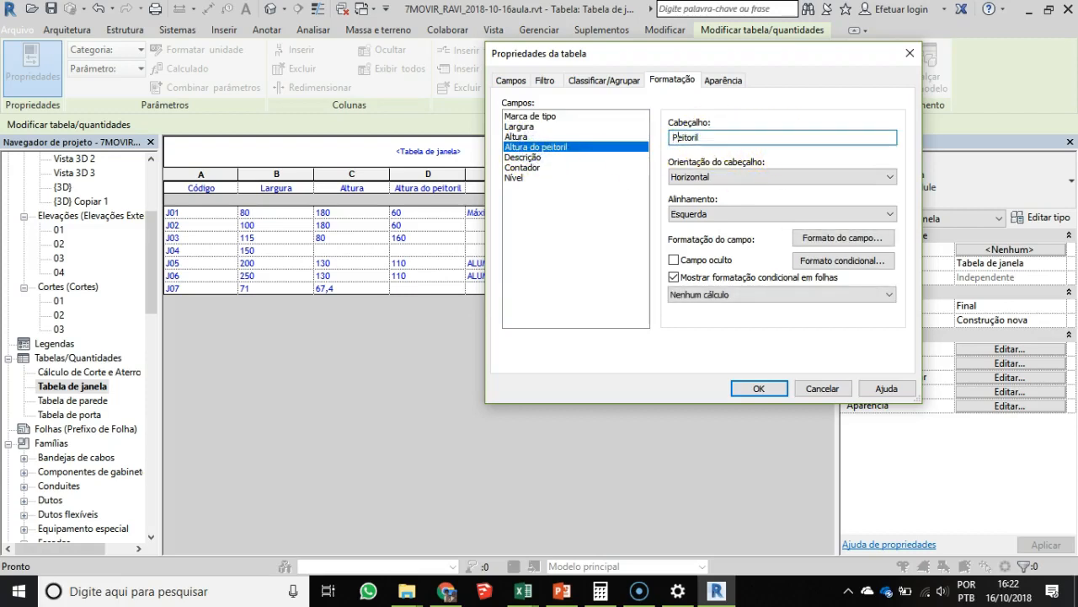
key("Return")
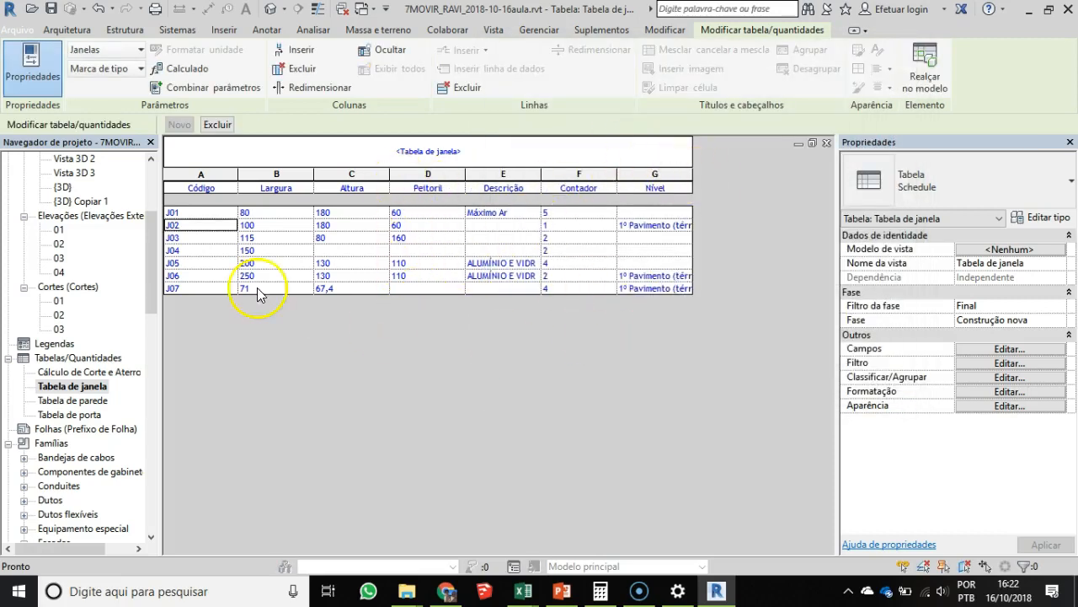
left_click(1009, 251)
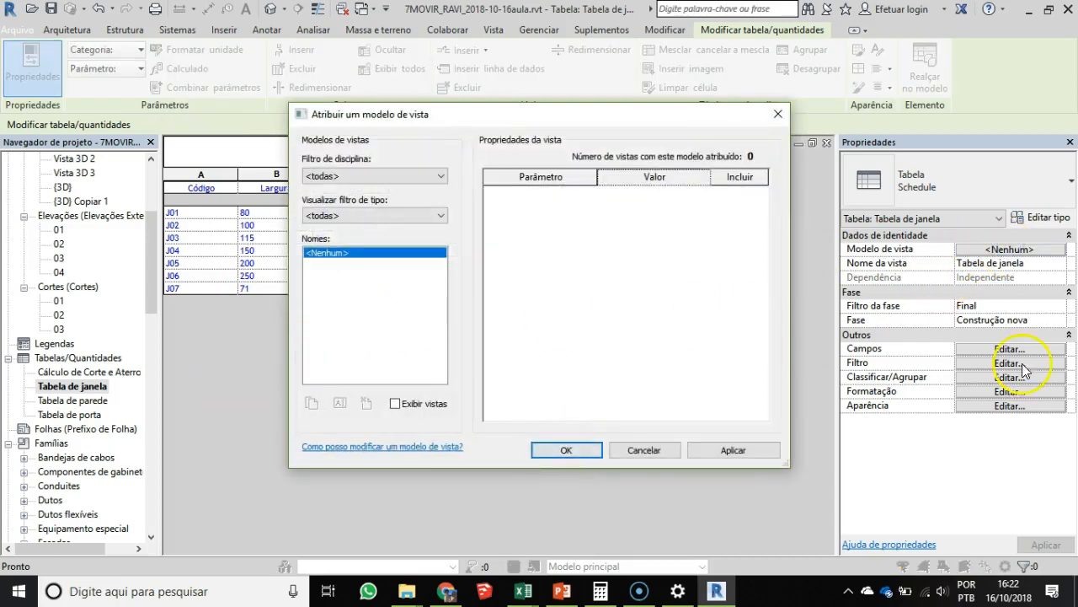
key("Escape")
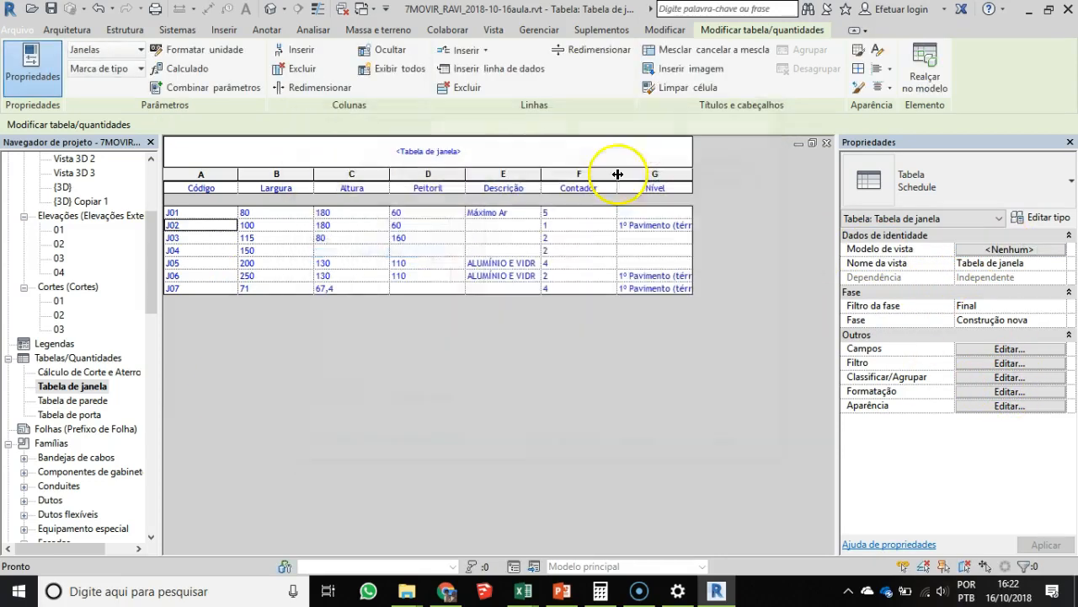
Hide the Nível column of the window schedule by making it a hidden field (Campo oculto)
left_click(1008, 392)
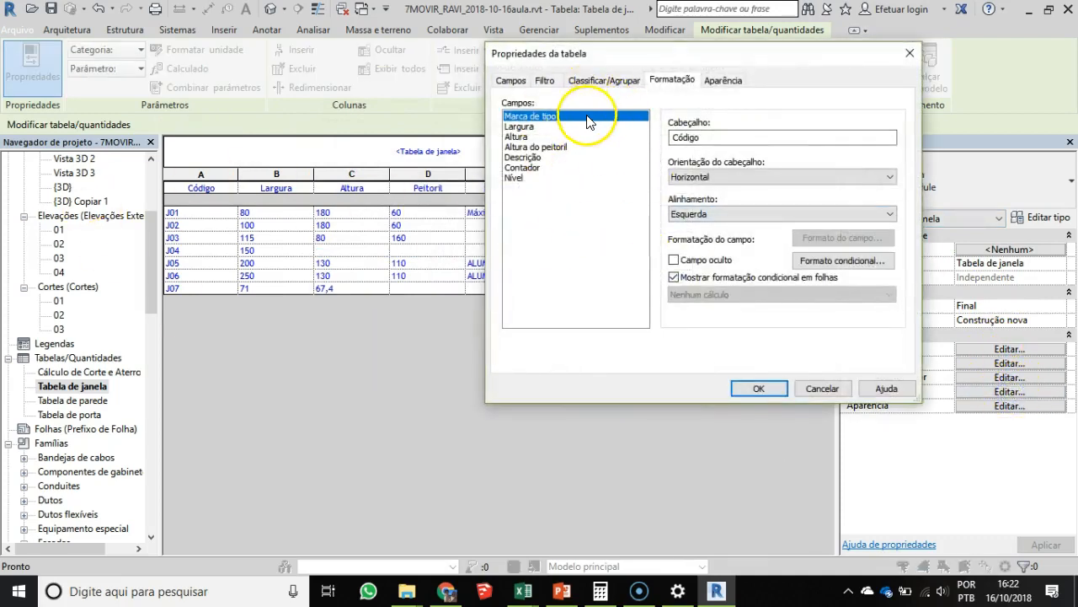
left_click_drag(687, 53, 778, 77)
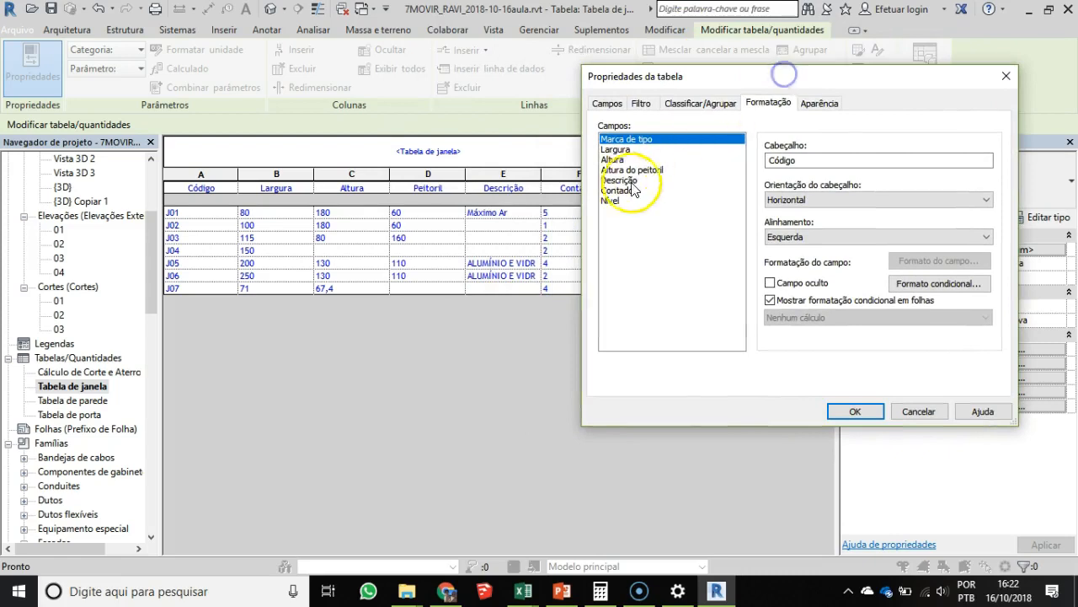
left_click(632, 169)
left_click(796, 160)
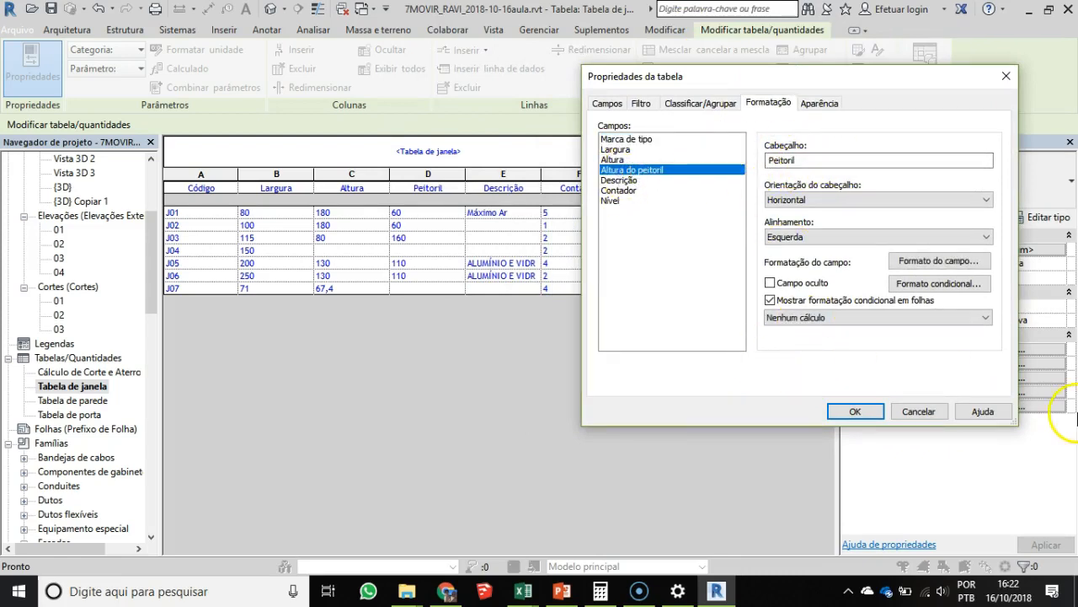
left_click_drag(759, 84, 585, 335)
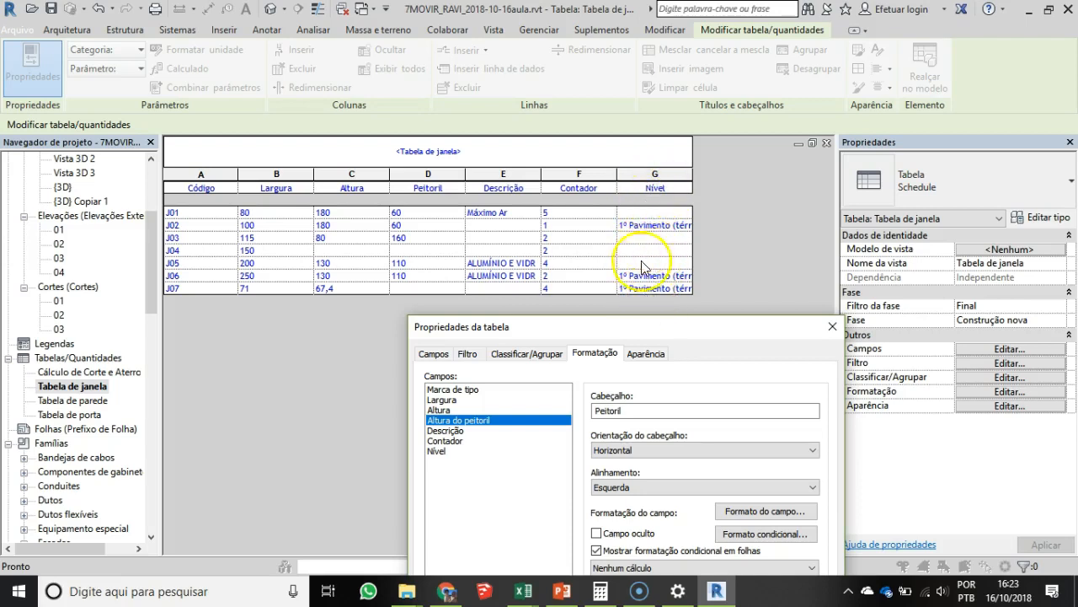
mouse_move(640, 331)
left_mouse_down()
mouse_move(638, 285)
mouse_move(634, 344)
left_mouse_up()
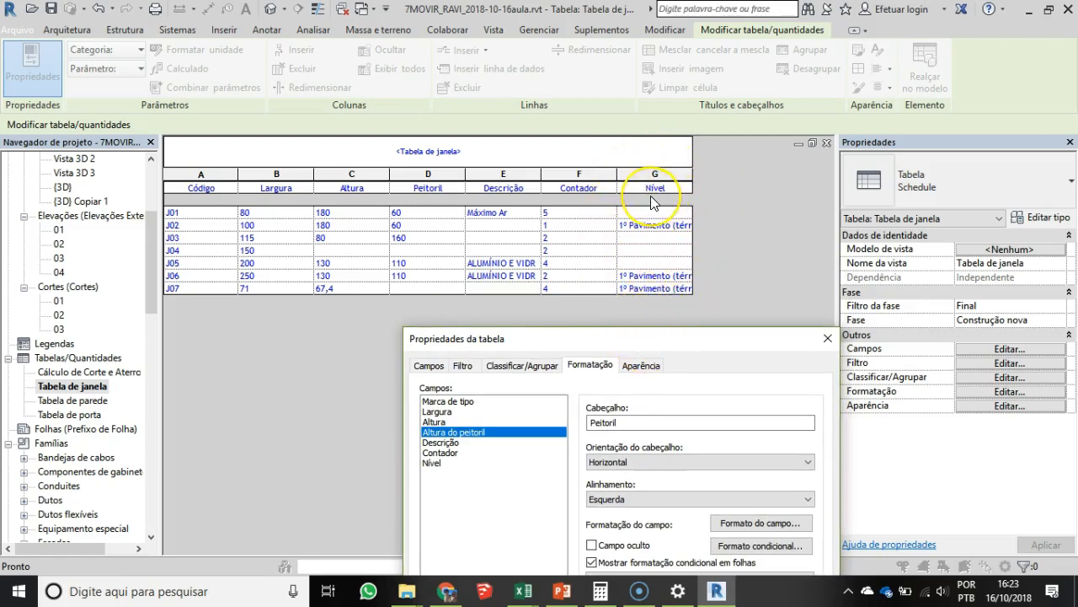
left_click_drag(638, 345, 899, 91)
left_click(693, 202)
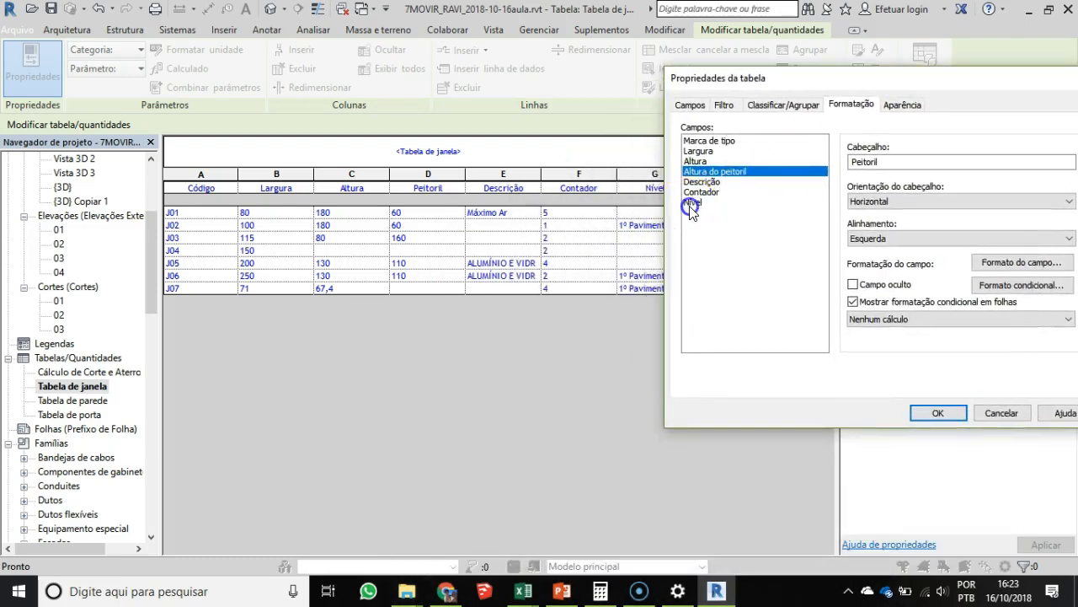
left_click(855, 286)
left_click_drag(815, 80, 939, 84)
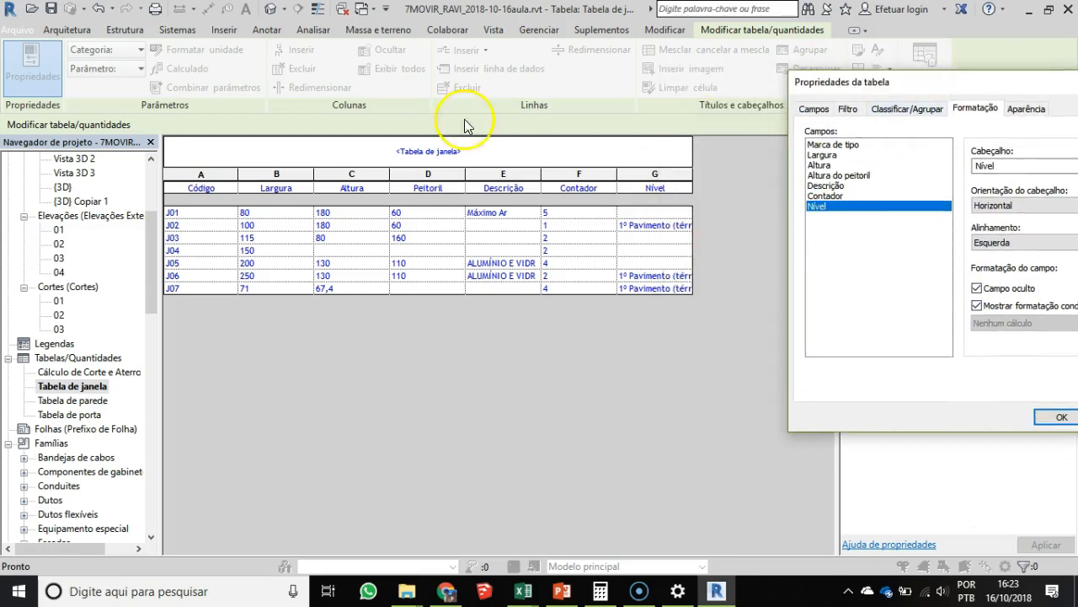
left_click_drag(966, 84, 893, 54)
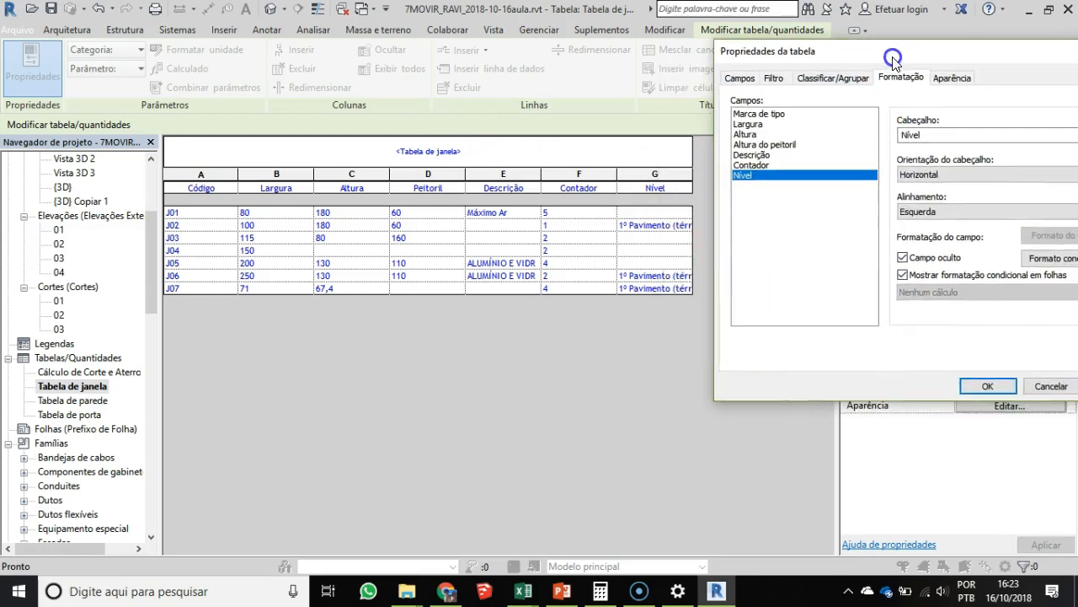
left_click(987, 386)
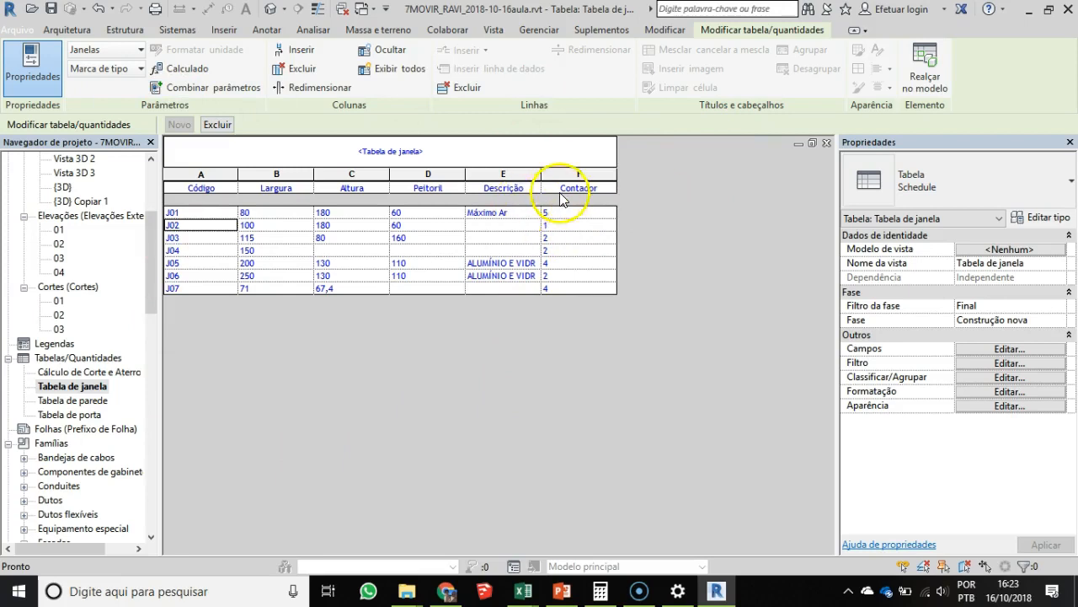
Rename the heading of the window schedule's Contador field as Quantidade and review the schedule's appearance settings
left_click(1011, 393)
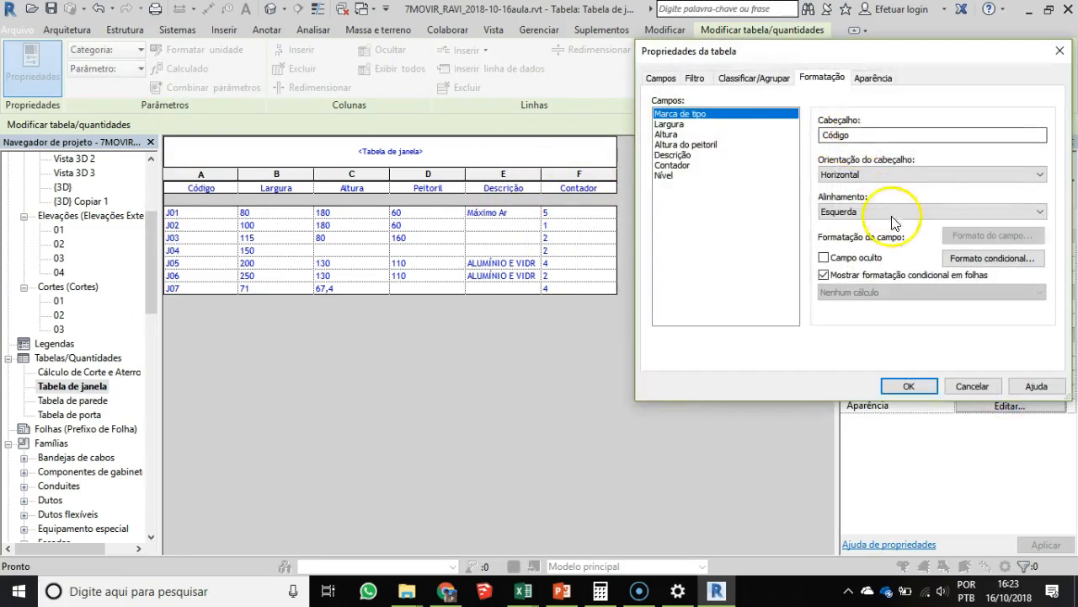
left_click(674, 165)
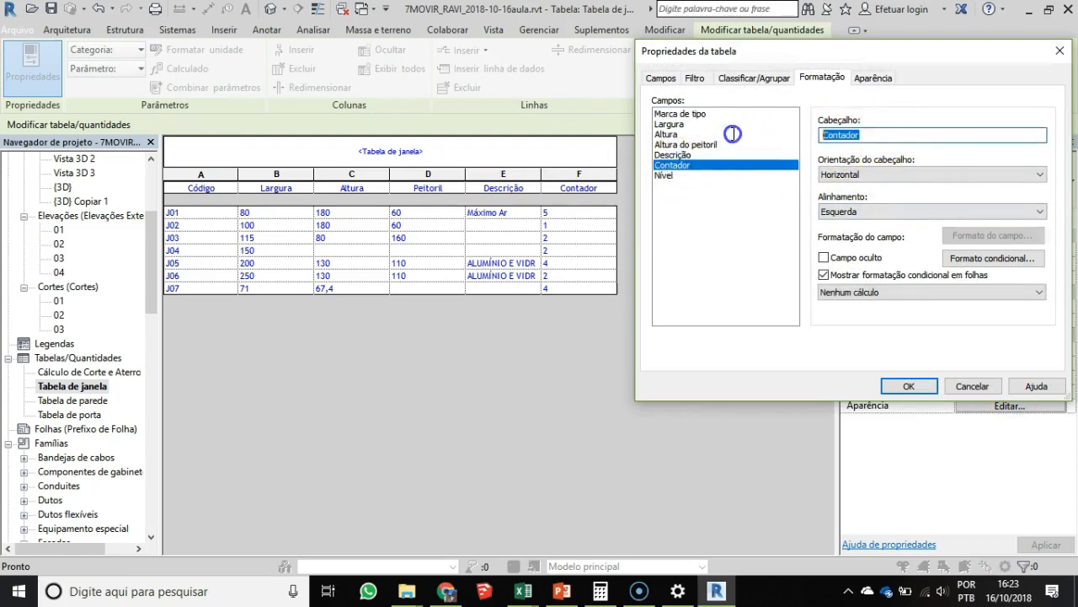
type("Quantidade")
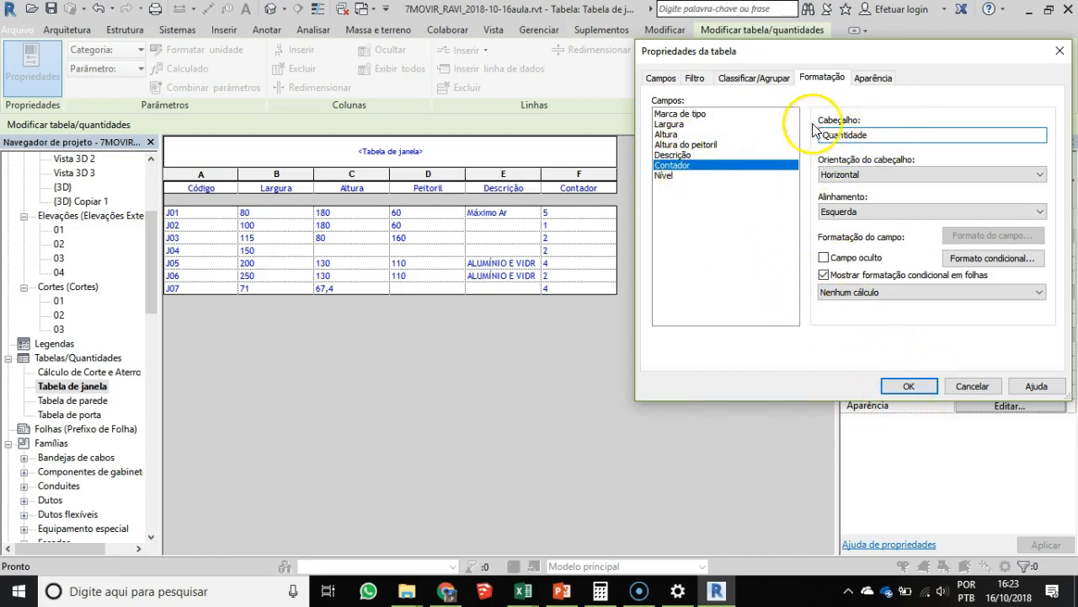
left_click(873, 77)
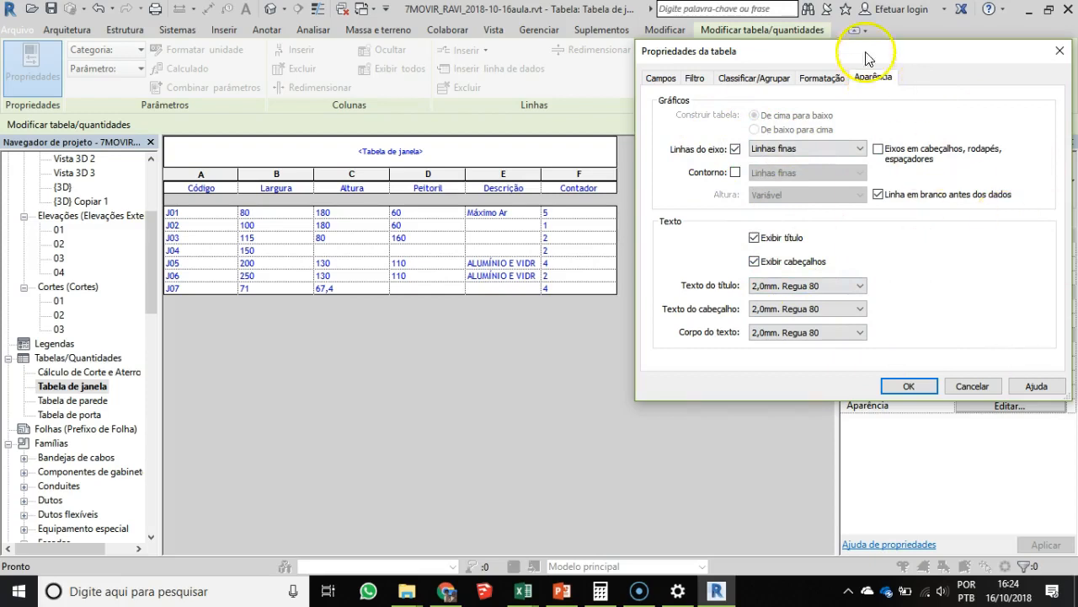
left_click_drag(766, 56, 690, 50)
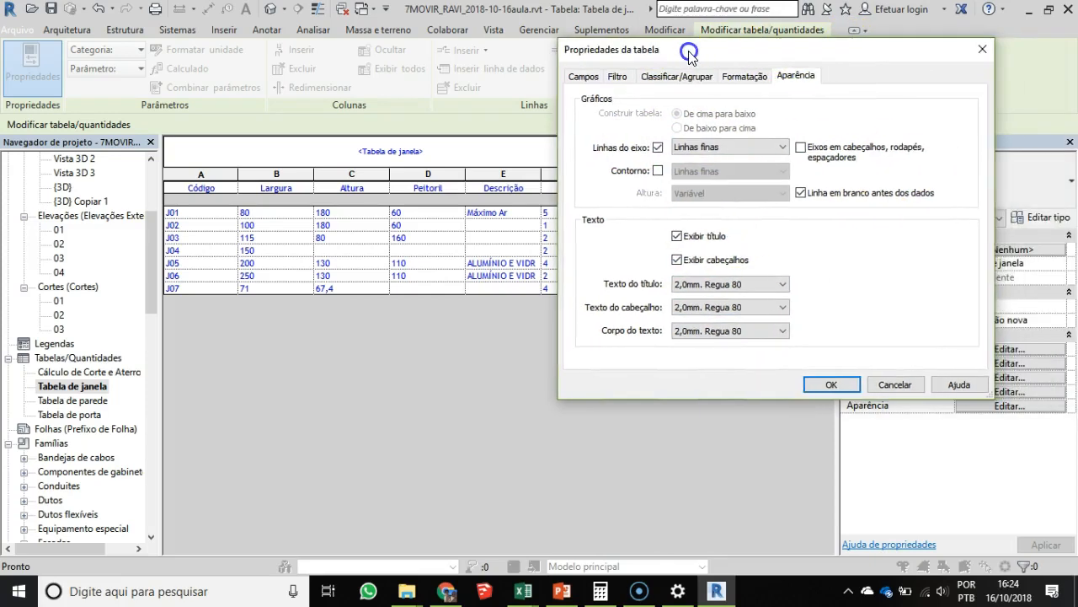
left_click(830, 384)
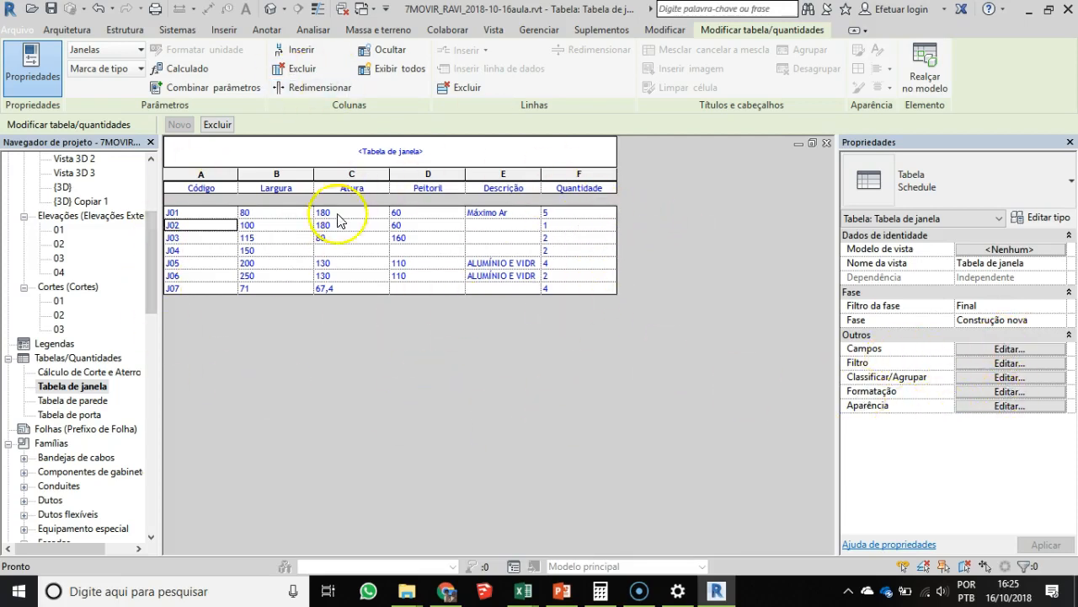
Highlight the window schedule's J02 item in the model, saving the project along the way, and clear the selection
left_click(495, 224)
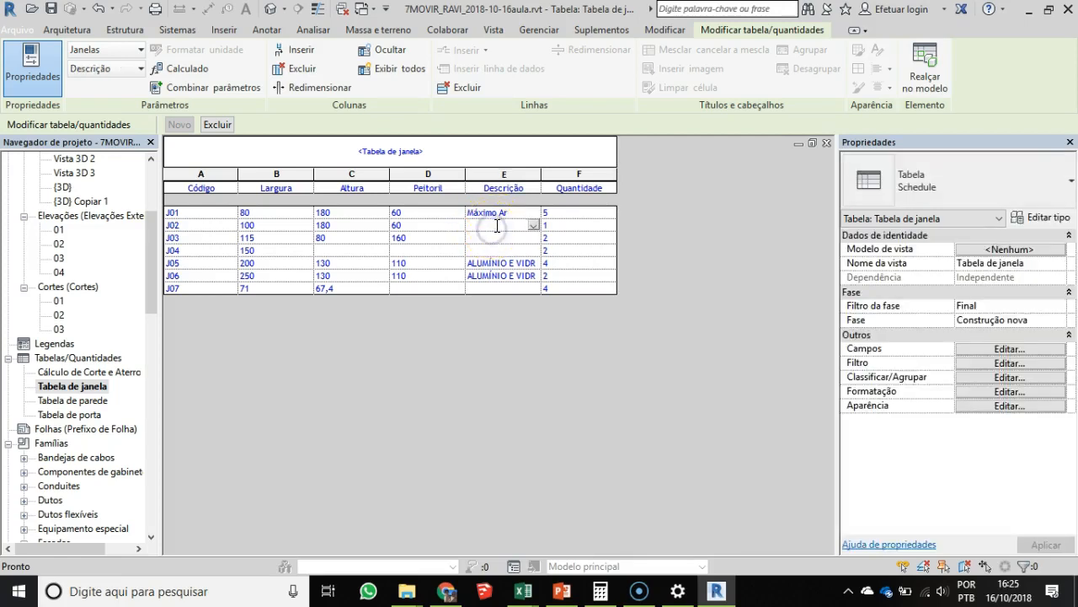
left_click(927, 61)
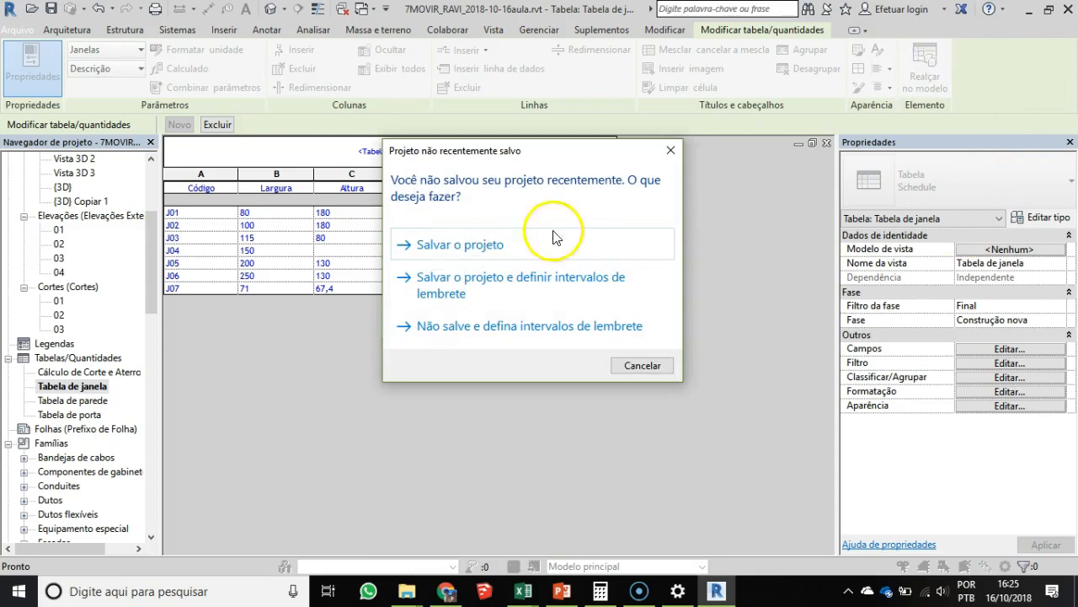
left_click(449, 244)
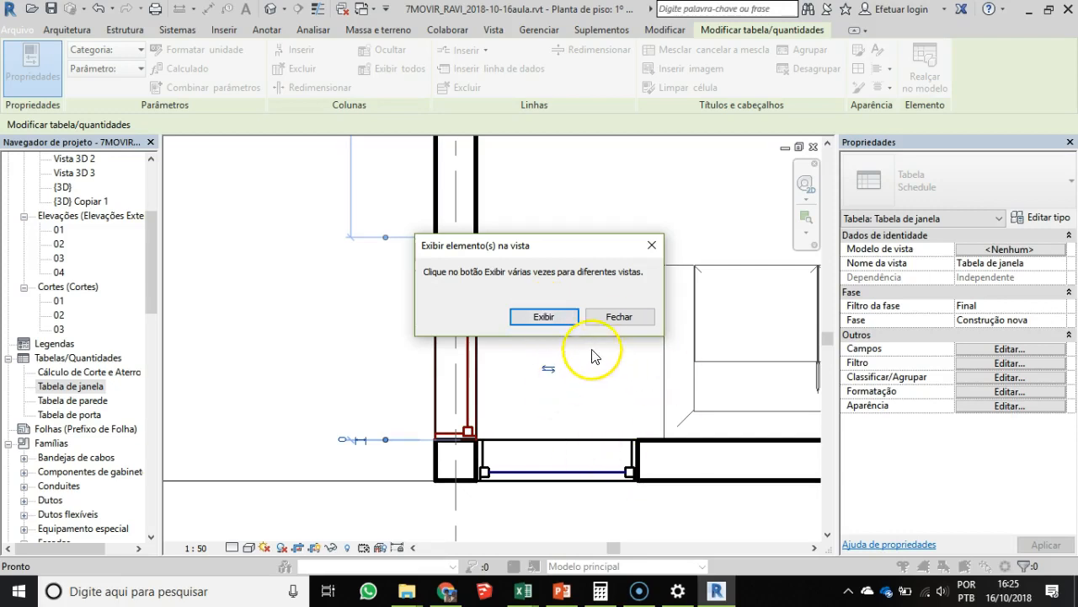
key("Escape")
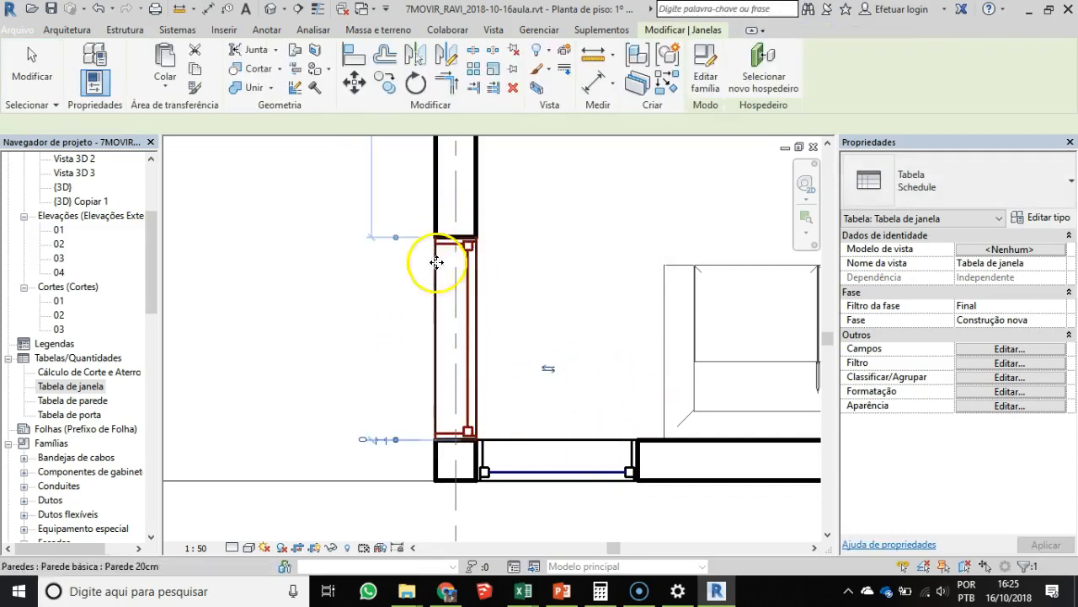
key("Escape")
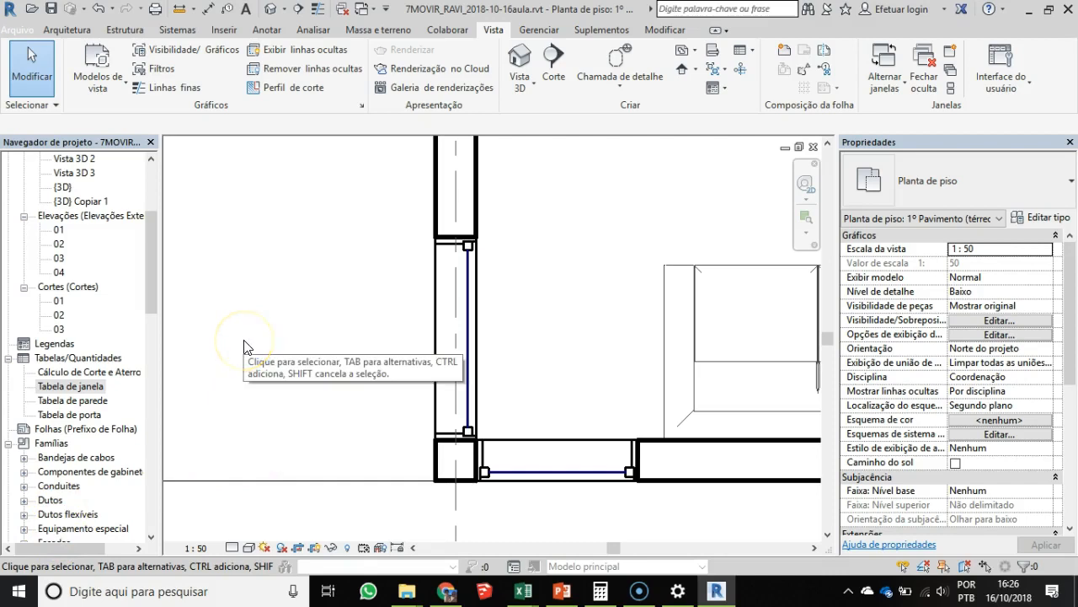
left_click(225, 326)
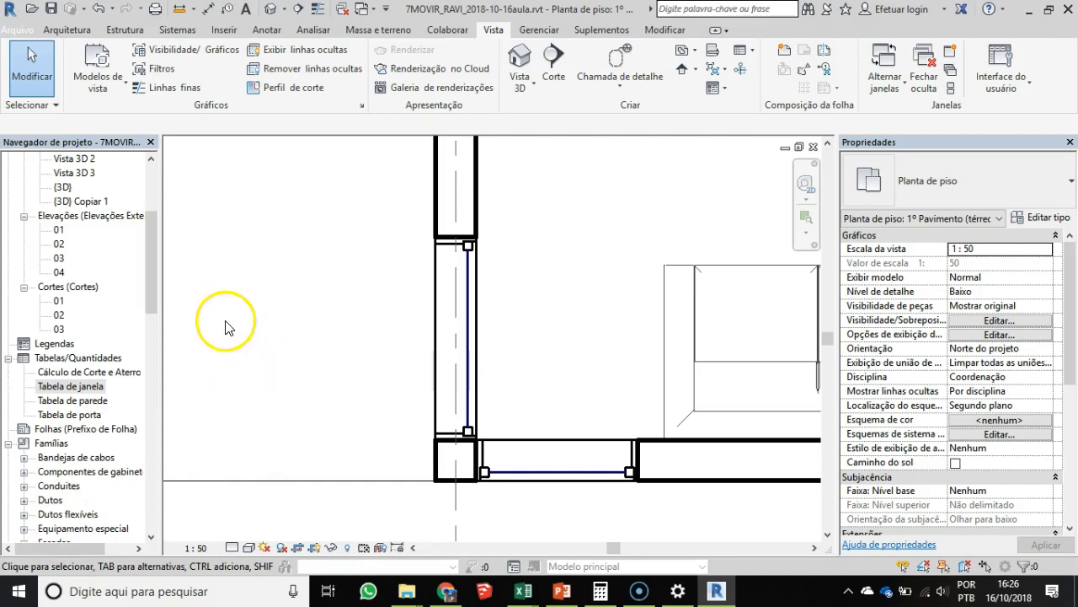